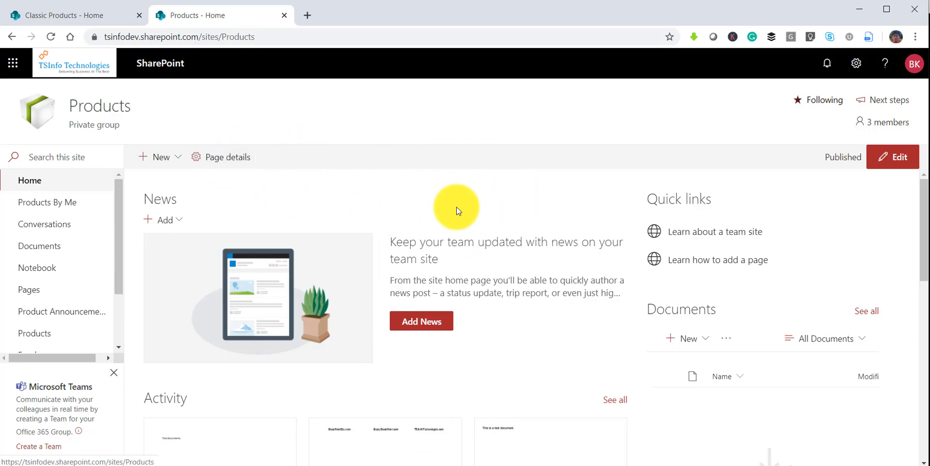
- Start adding a new Document Library app to the Products site
left_click(856, 63)
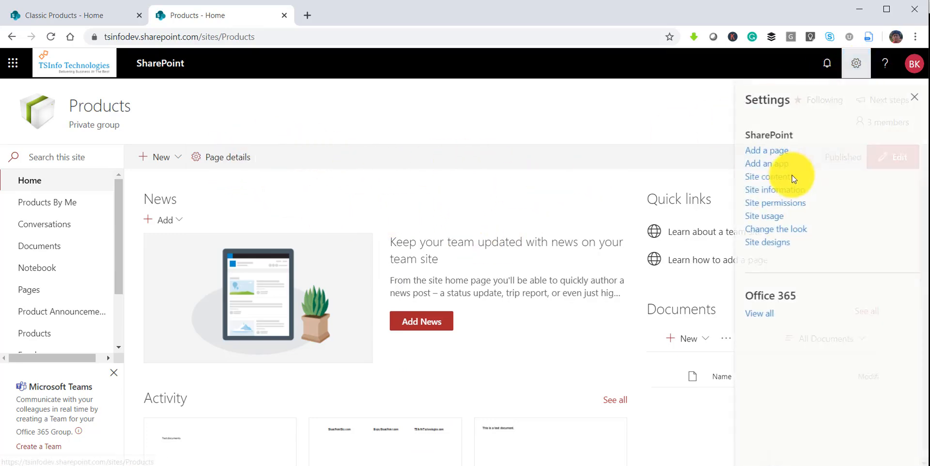
left_click(767, 163)
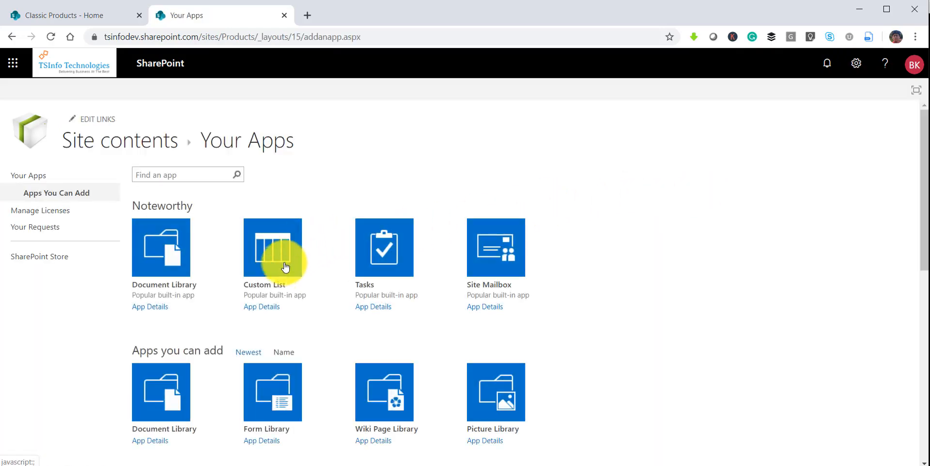
left_click(189, 283)
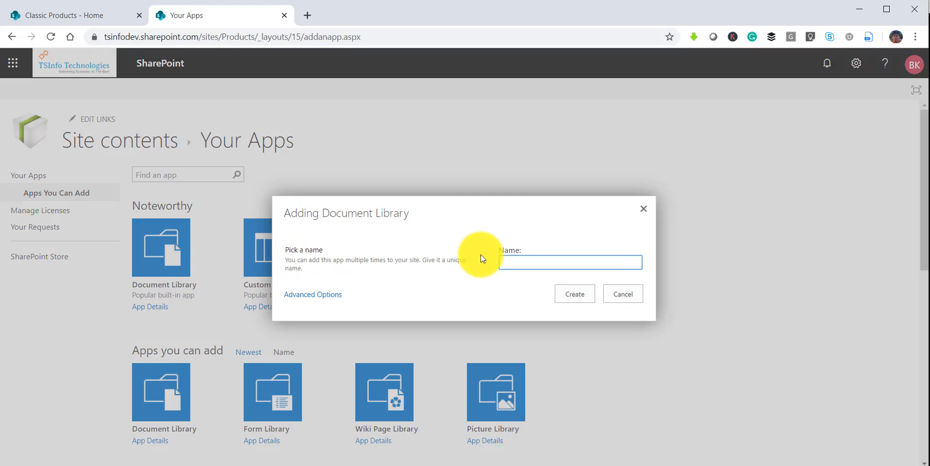
- Enter Vendor Registration Documents as the name of the new document library
type("Vend")
key("Down")
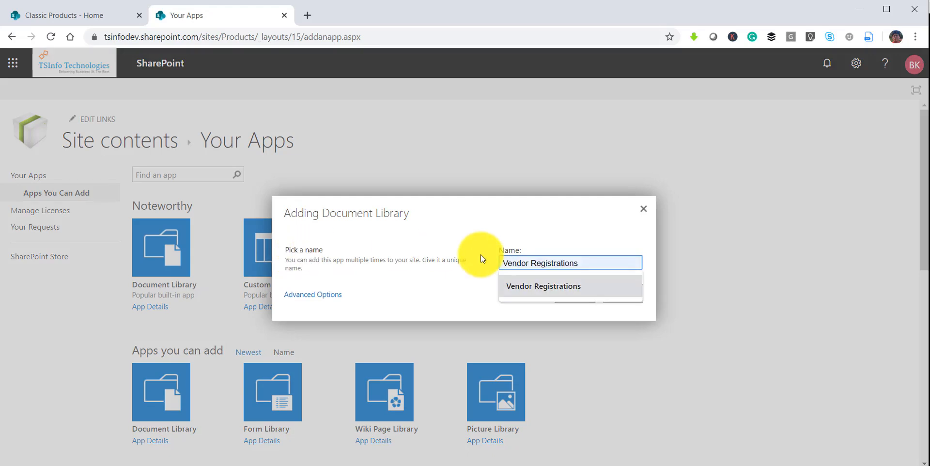
key("Up")
type("d")
key("Down")
key("Return")
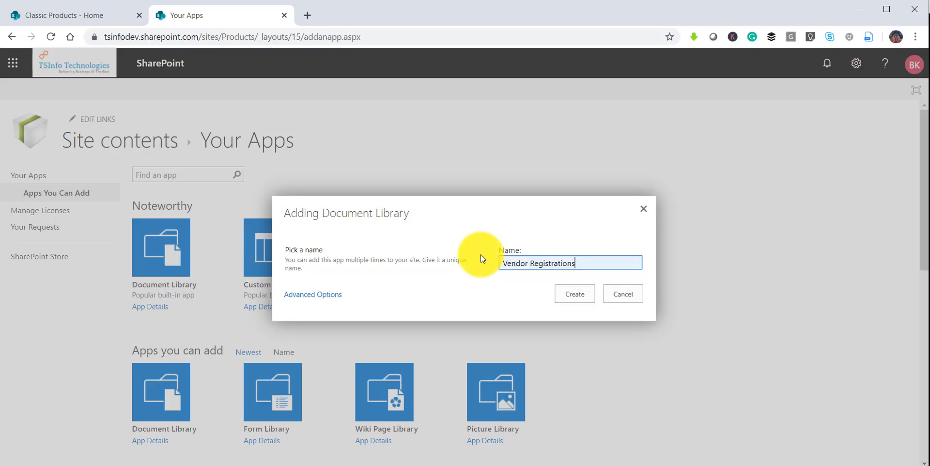
key("BackSpace")
type("DOCu")
key("BackSpace")
key("BackSpace")
key("BackSpace")
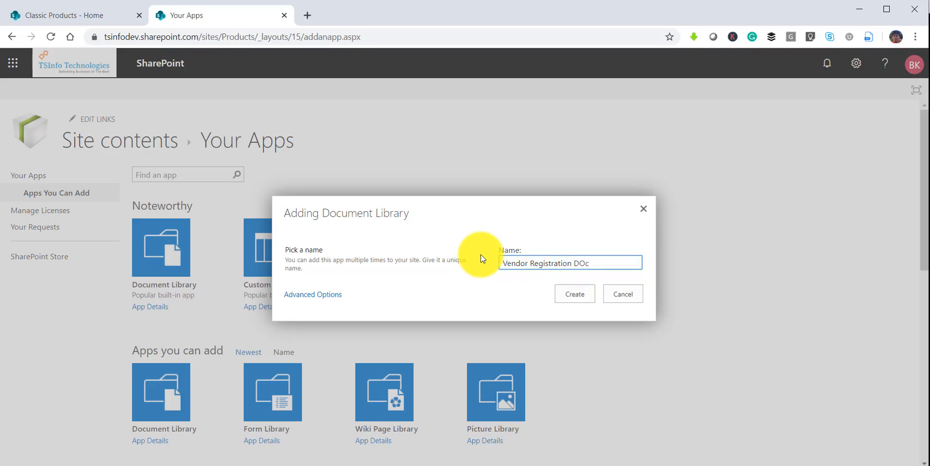
type("ocuments")
- Name the new document library Vendors and create it
left_click_drag(529, 265, 628, 265)
key("BackSpace")
key("BackSpace")
type("s")
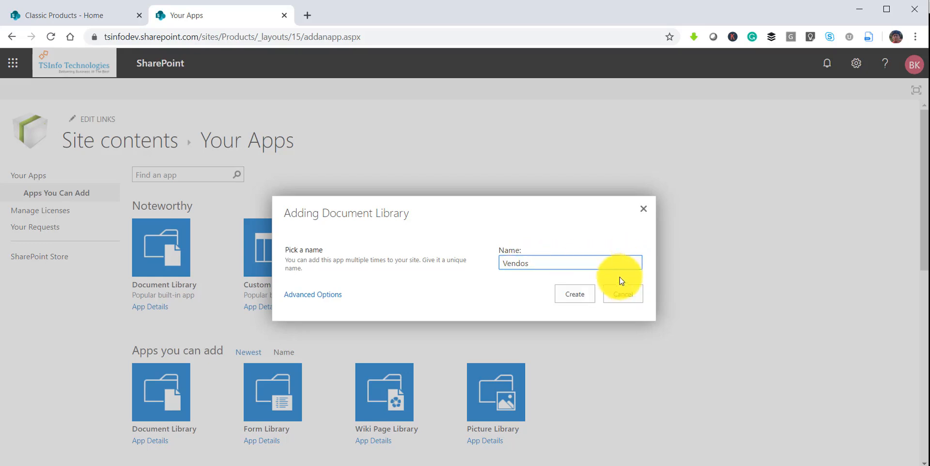
key("BackSpace")
type("rd")
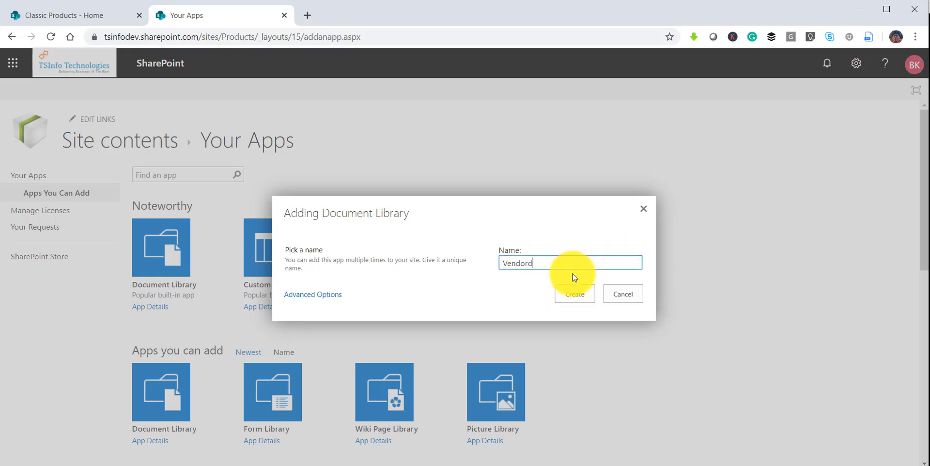
left_click(578, 302)
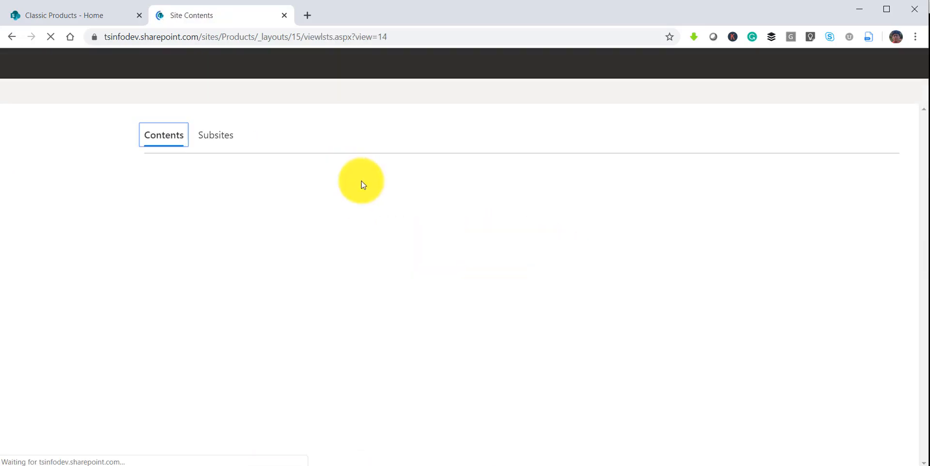
- Open the Vendors document library from the site contents
scroll(207, 323, "down", 3)
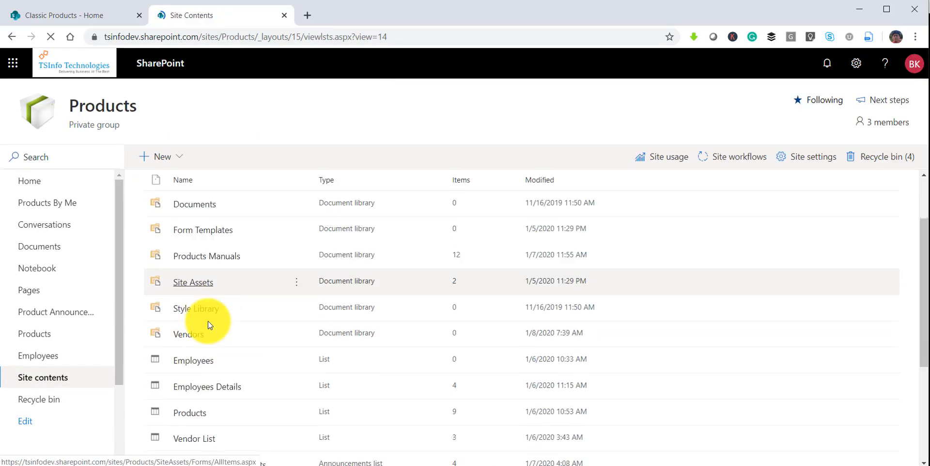
left_click(205, 297)
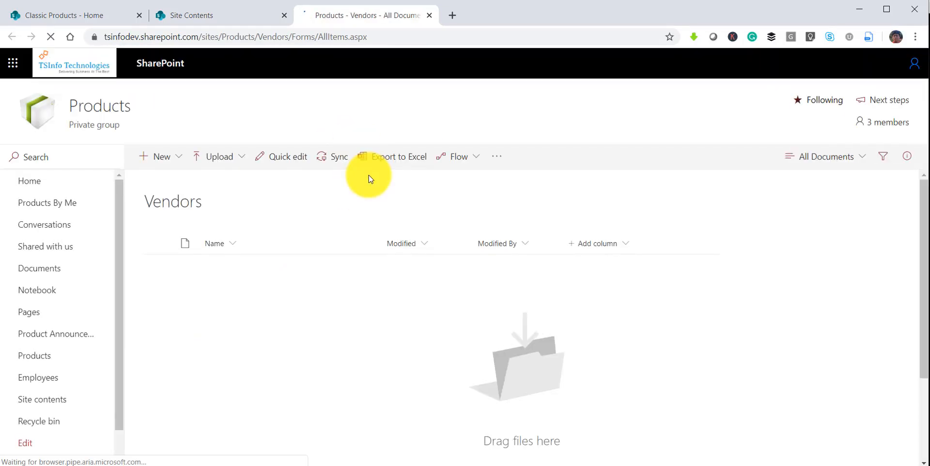
left_click(182, 164)
left_click(187, 179)
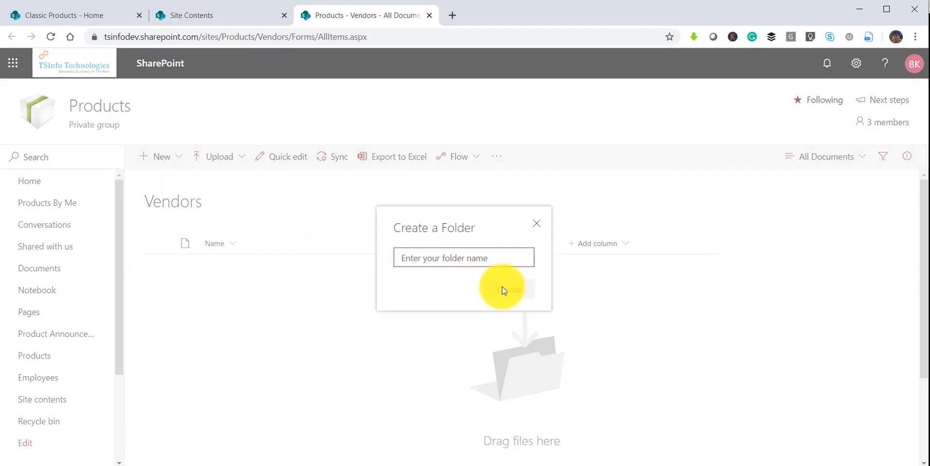
left_click(536, 224)
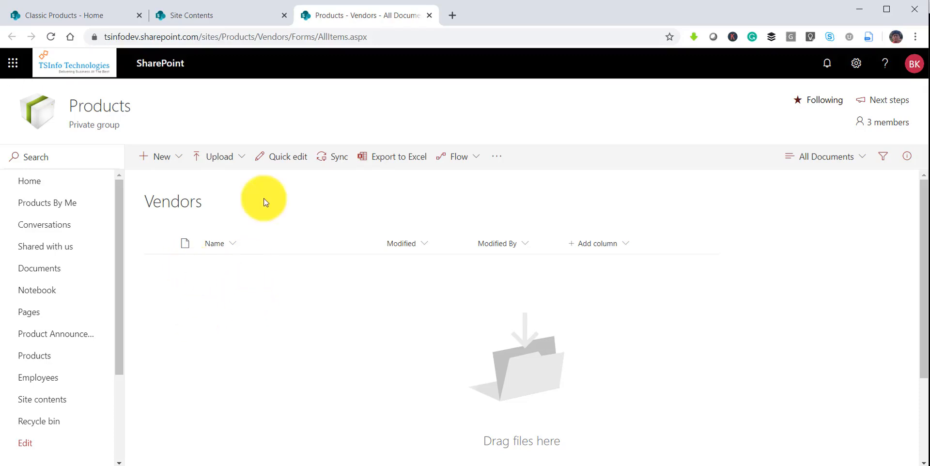
- Return to the site contents page and open the Site collection features from the Products site's full settings
left_click(218, 16)
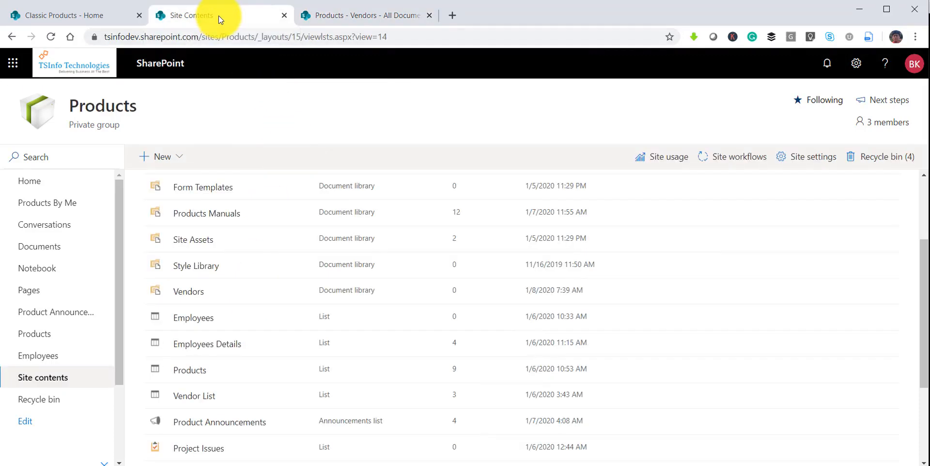
left_click(854, 66)
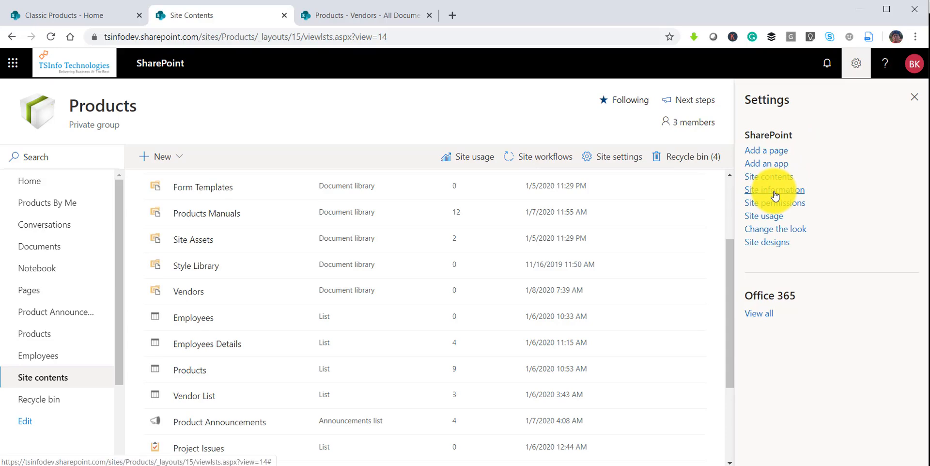
left_click(776, 196)
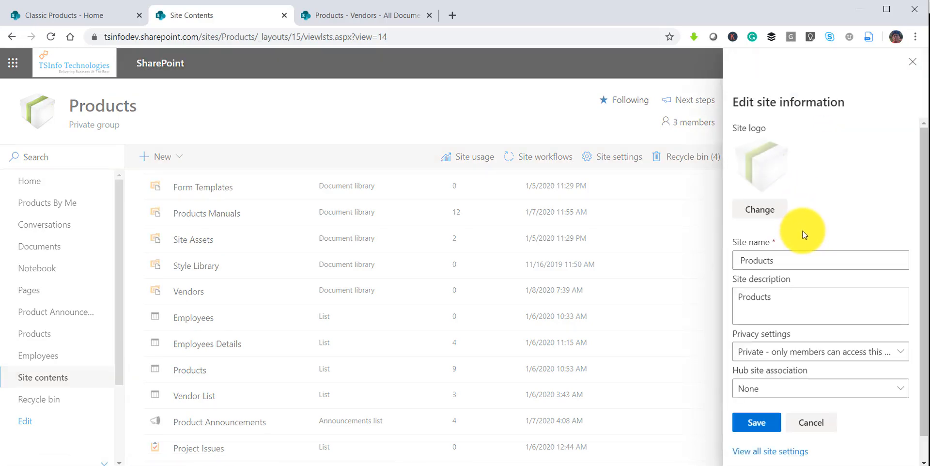
scroll(802, 233, "down", 1)
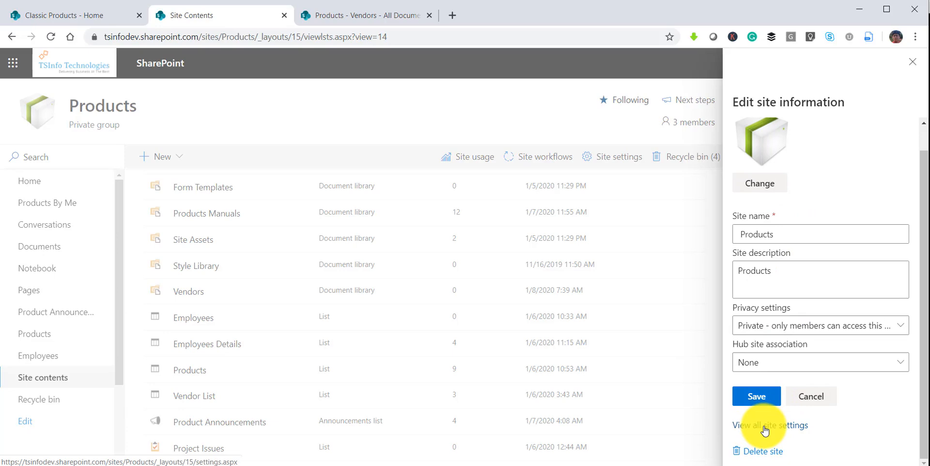
left_click(764, 430)
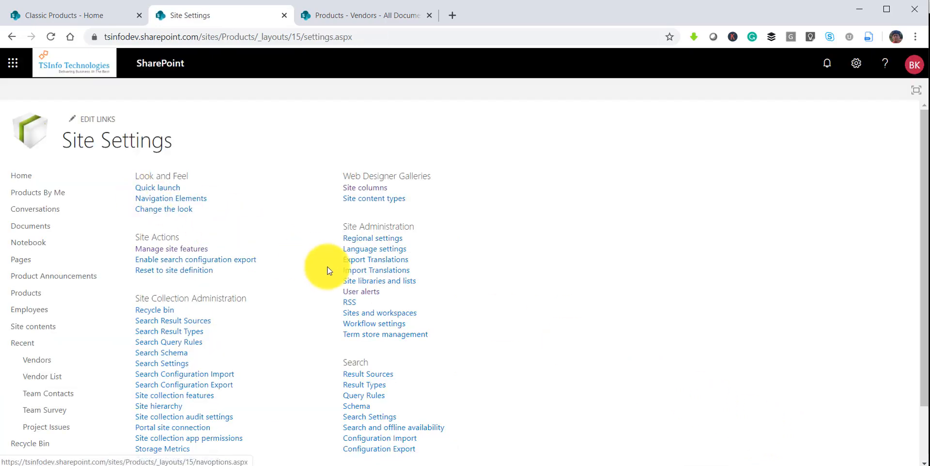
scroll(193, 277, "down", 2)
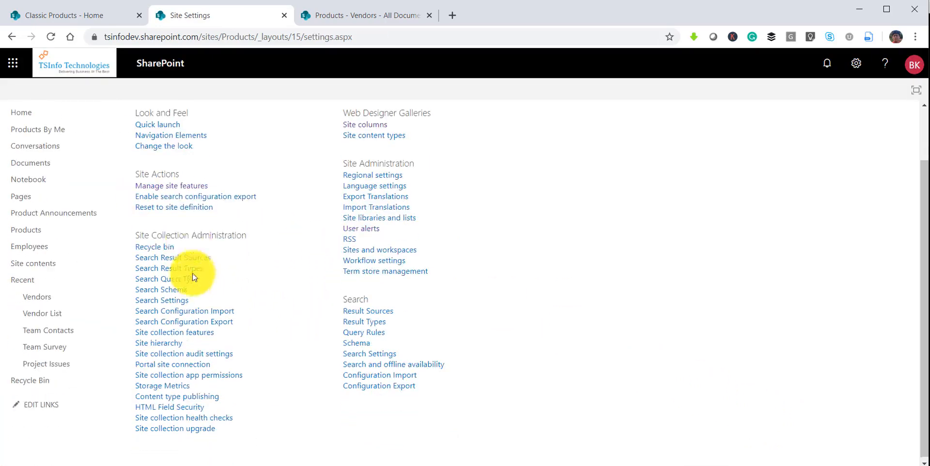
left_click_drag(140, 232, 241, 233)
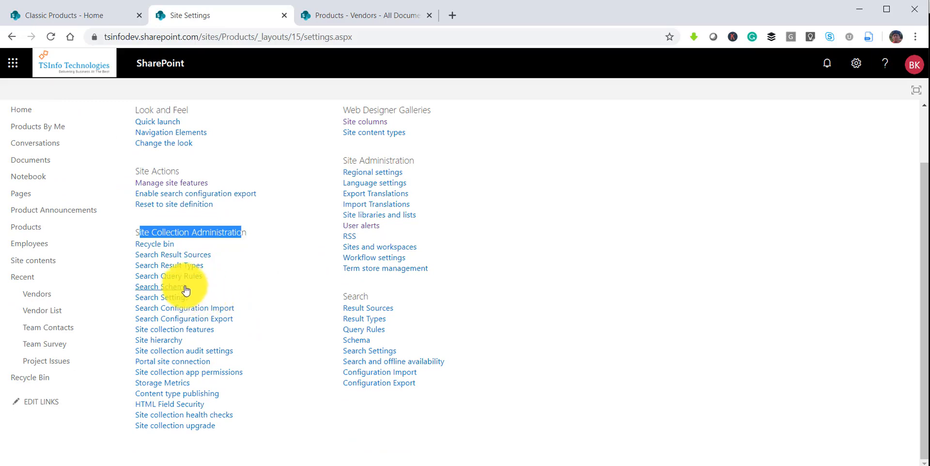
left_click(175, 330)
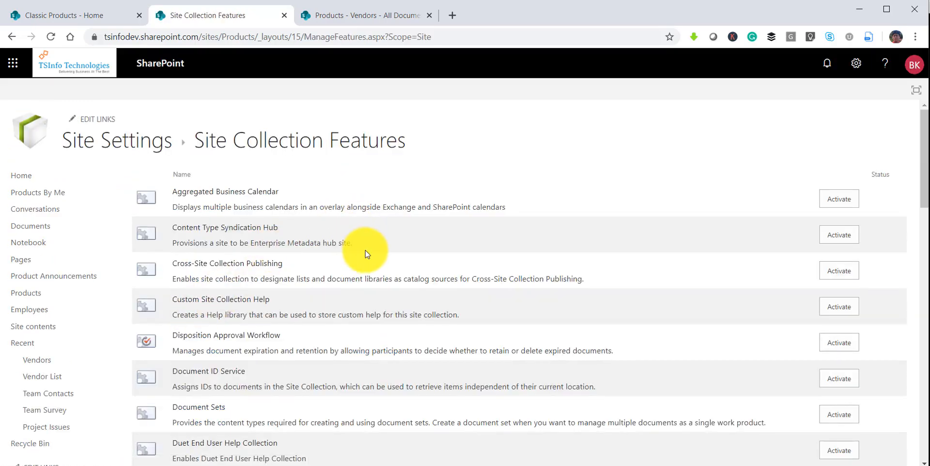
- Activate the Document Sets feature for the site collection
scroll(365, 251, "down", 6)
scroll(369, 250, "up", 1)
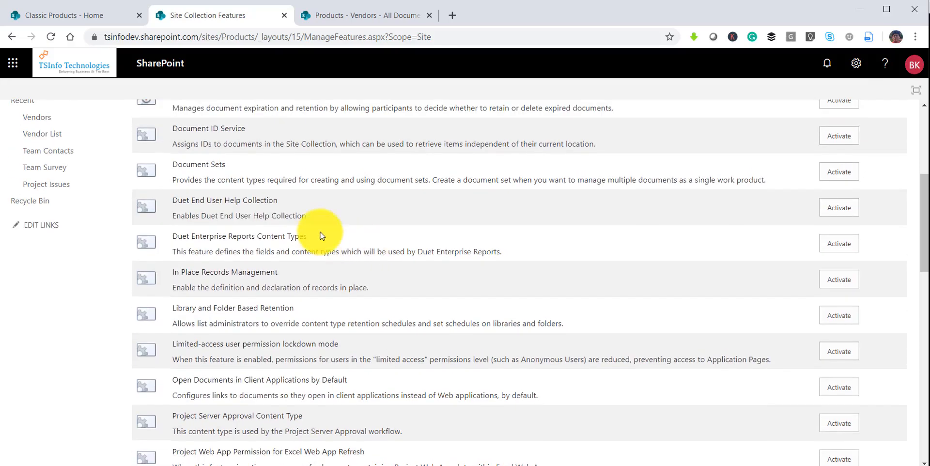
left_click_drag(178, 164, 831, 173)
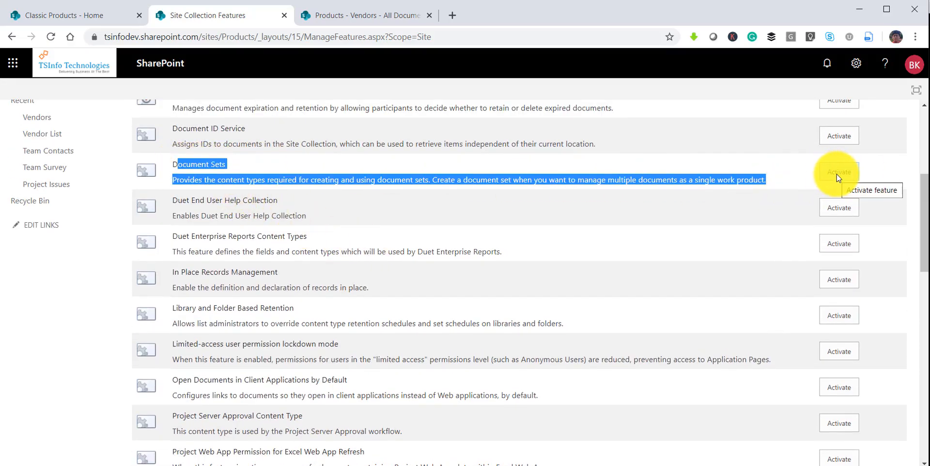
left_click(830, 177)
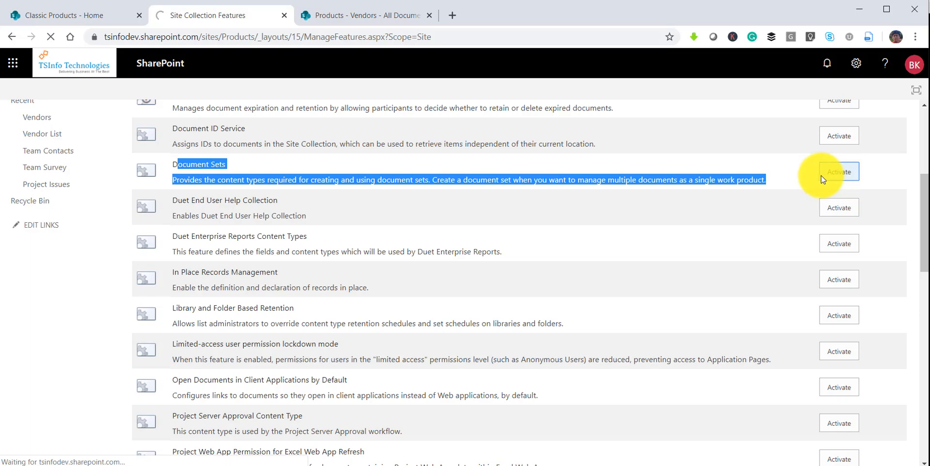
scroll(558, 315, "down", 3)
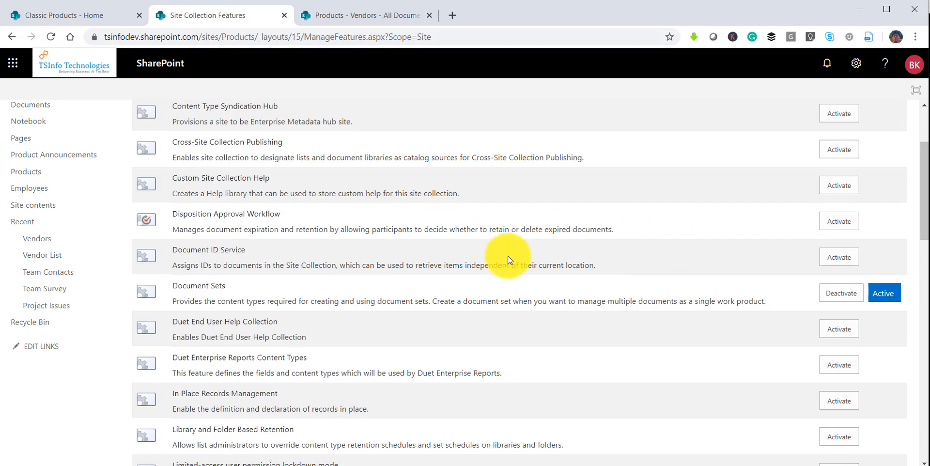
scroll(508, 256, "up", 3)
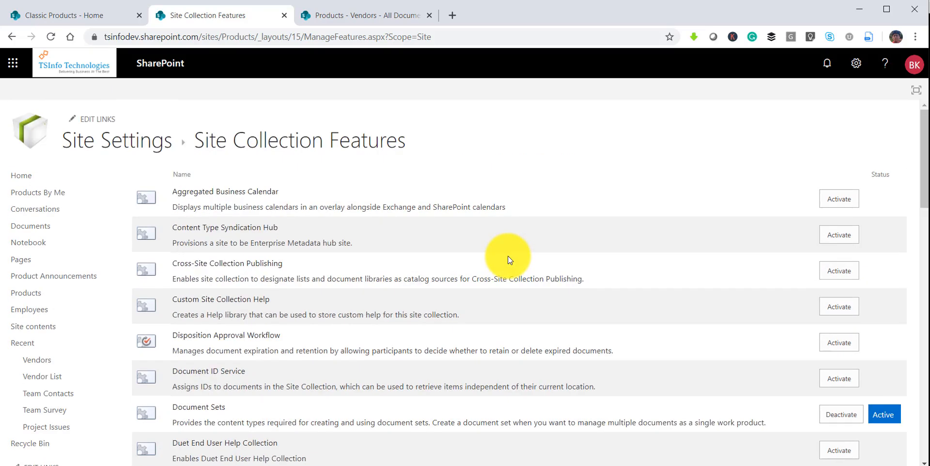
- Start a new site content type from the site settings and name it VendorsCT
left_click(151, 151)
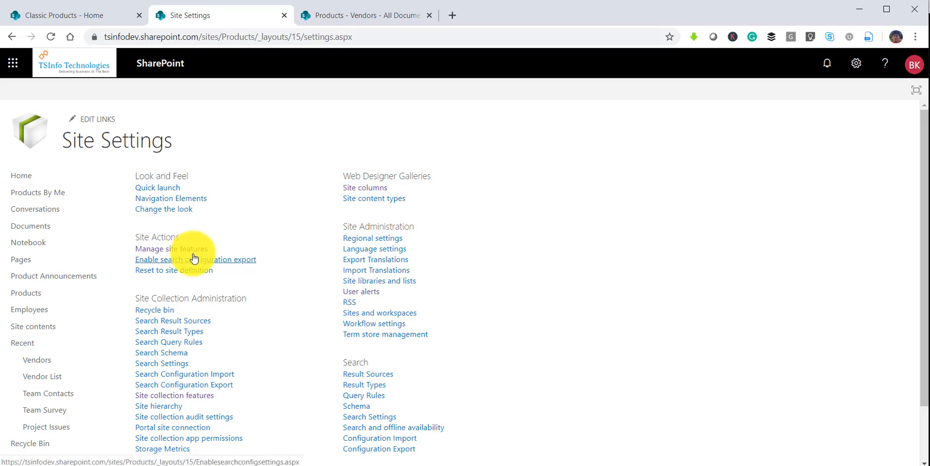
left_click(364, 201)
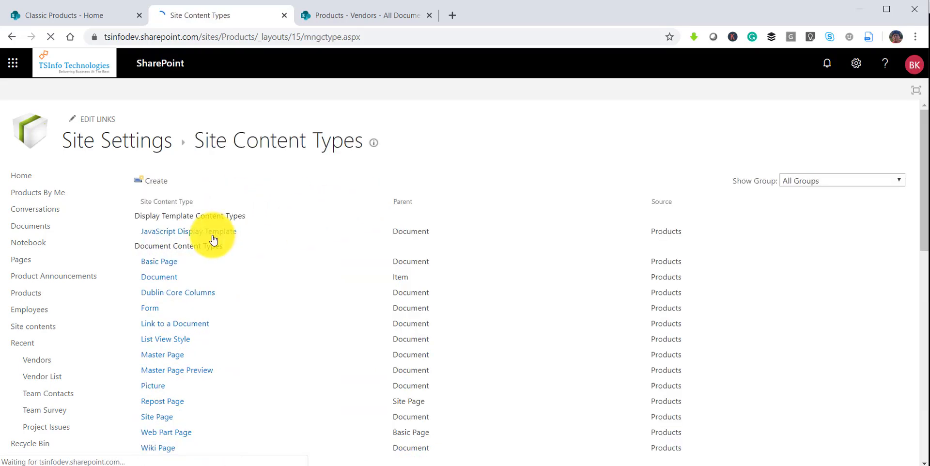
left_click(157, 181)
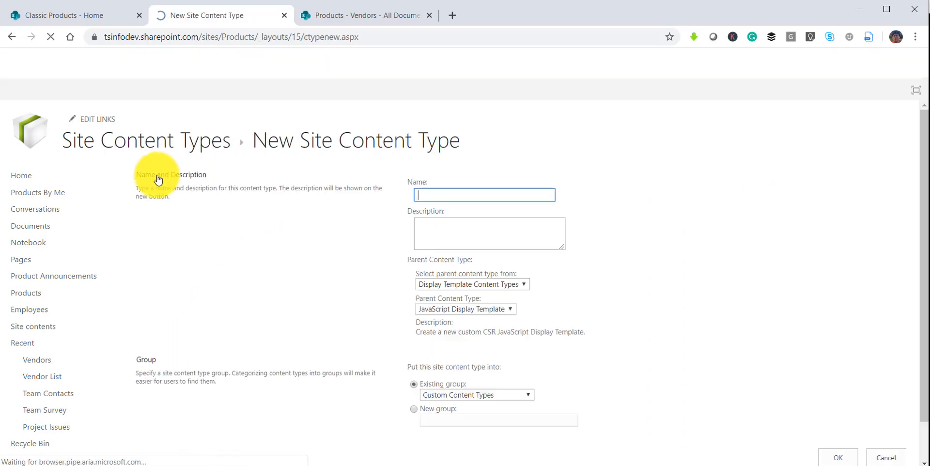
type("V")
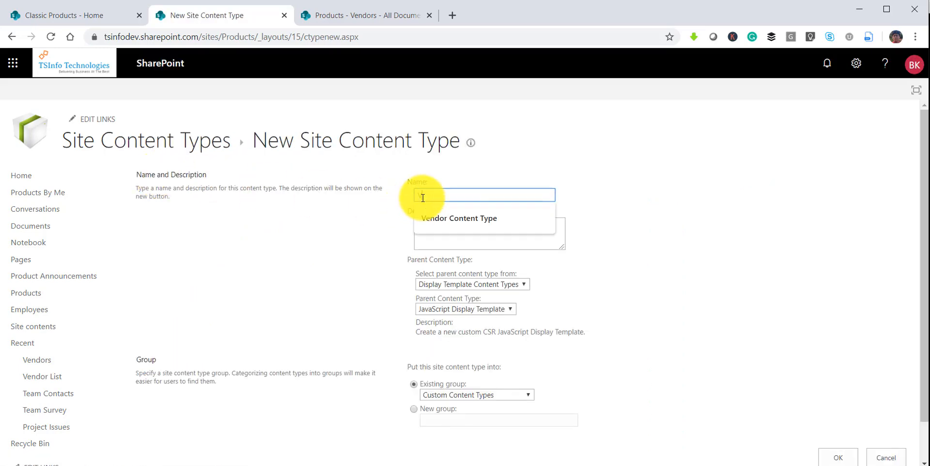
type("e")
key("BackSpace")
type("endorsCT")
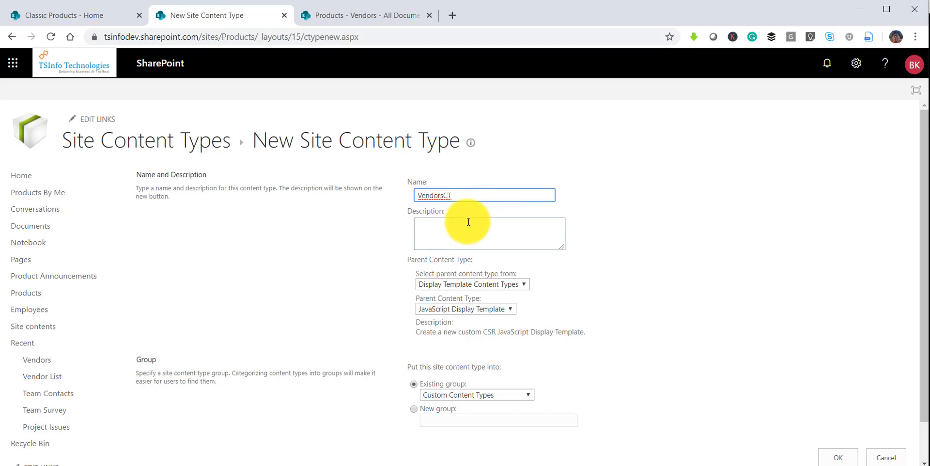
- Set the parent content type to Document Set from Document Set Content Types and create VendorsCT in the Custom Content Types group
left_click(493, 287)
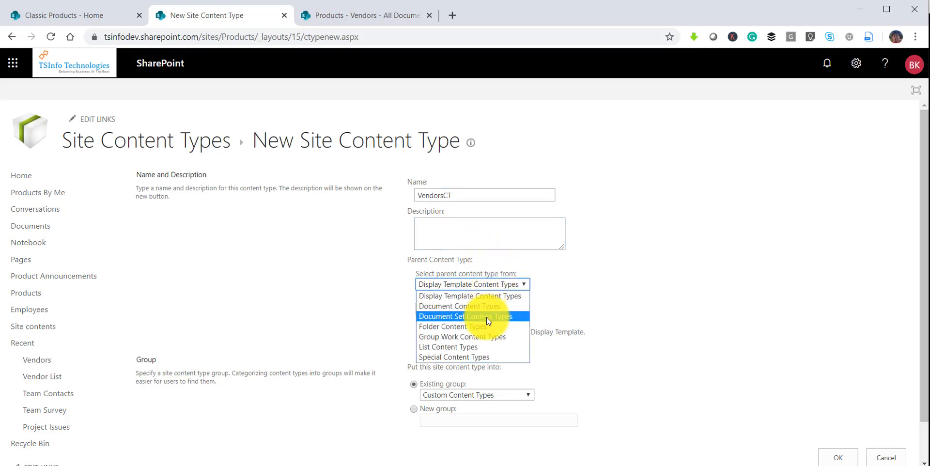
left_click(486, 316)
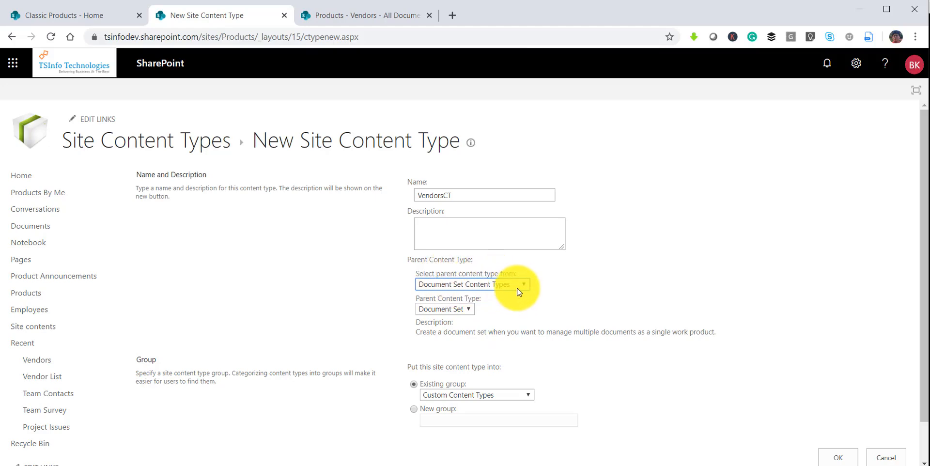
scroll(474, 346, "down", 1)
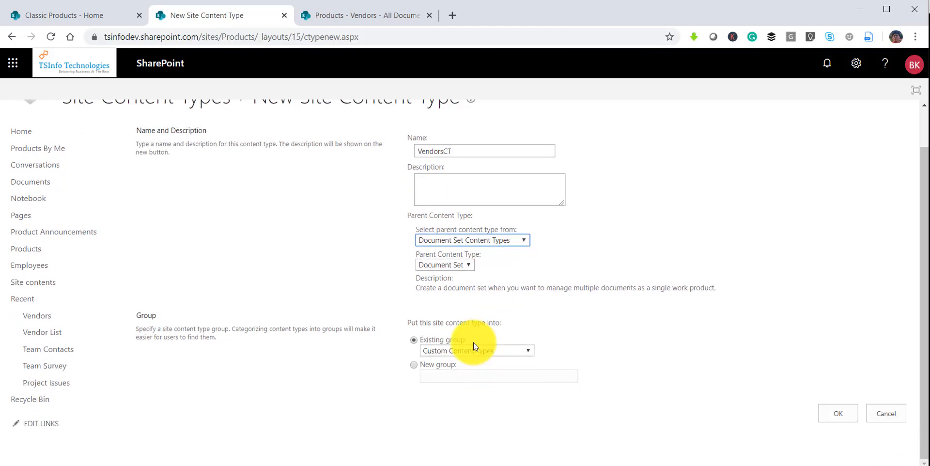
left_click(476, 351)
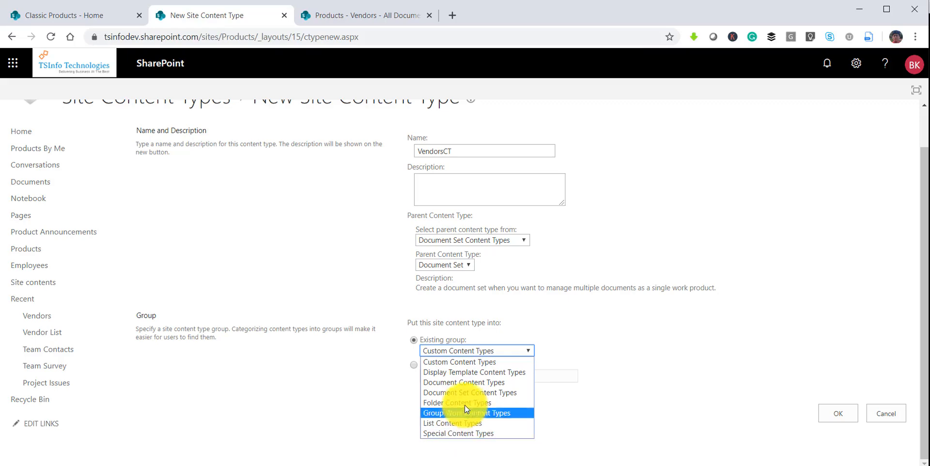
left_click(521, 310)
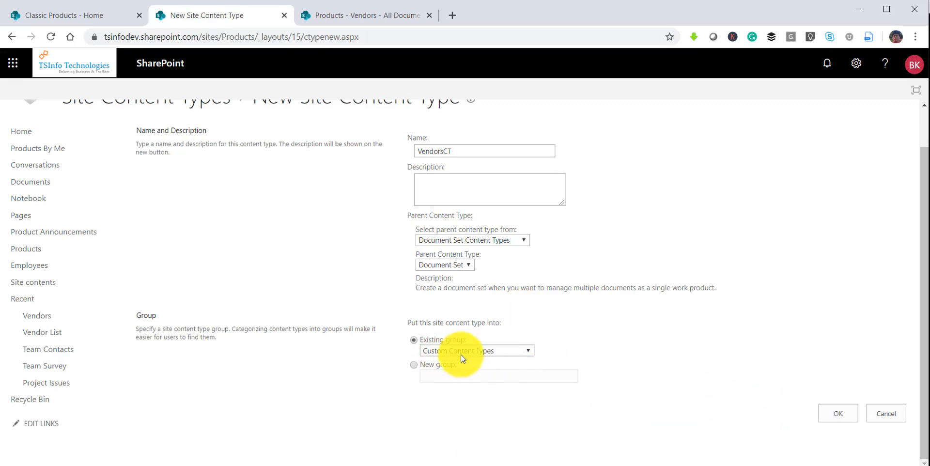
left_click(841, 413)
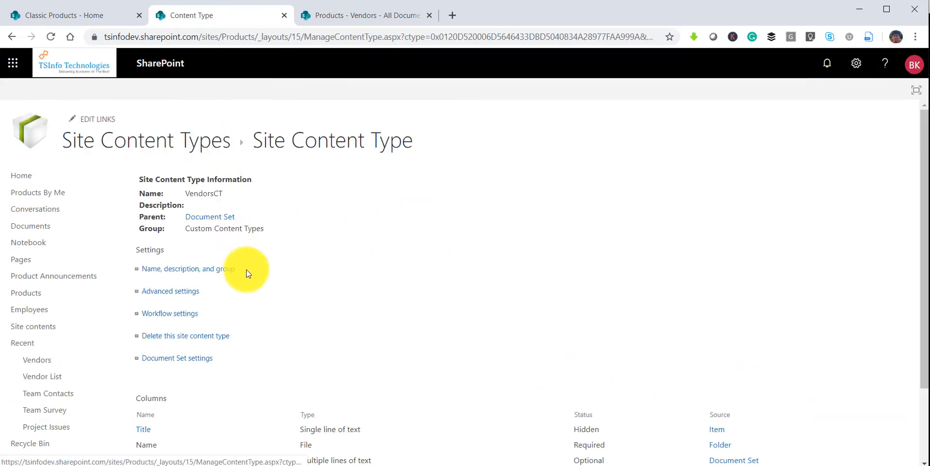
- Review the settings and columns of the VendorsCT content type
scroll(246, 270, "down", 2)
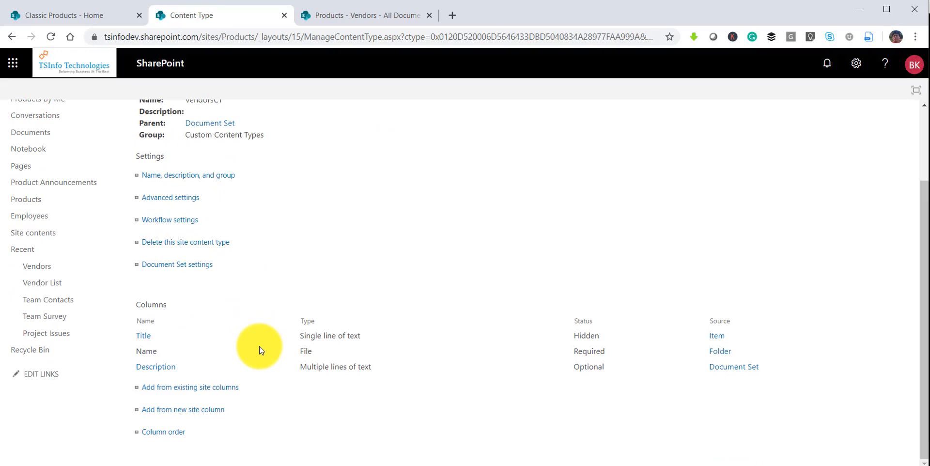
scroll(260, 349, "up", 2)
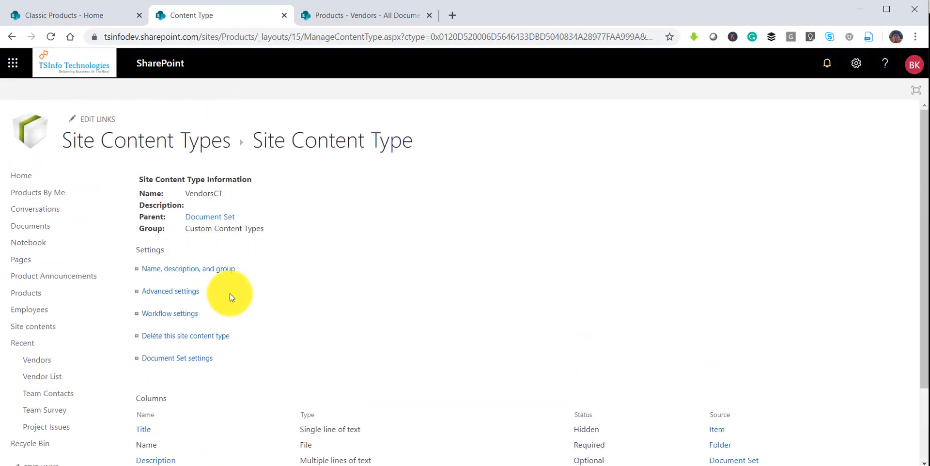
scroll(207, 222, "down", 2)
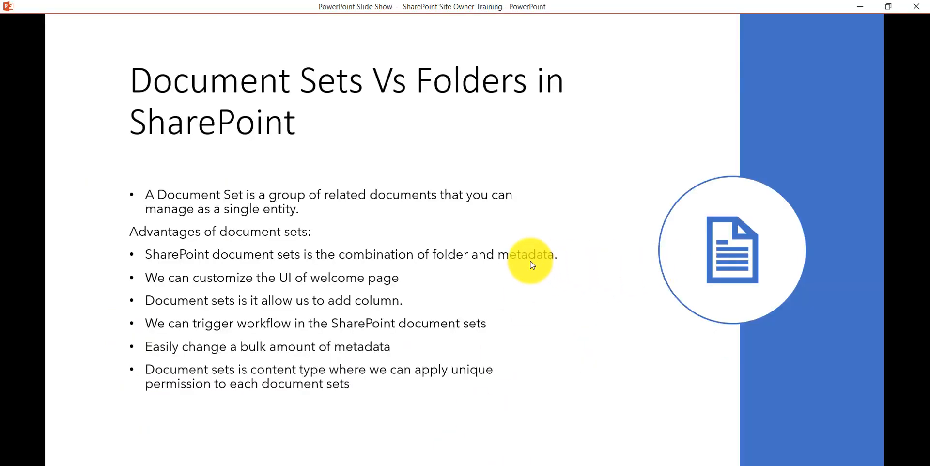
left_click(531, 263)
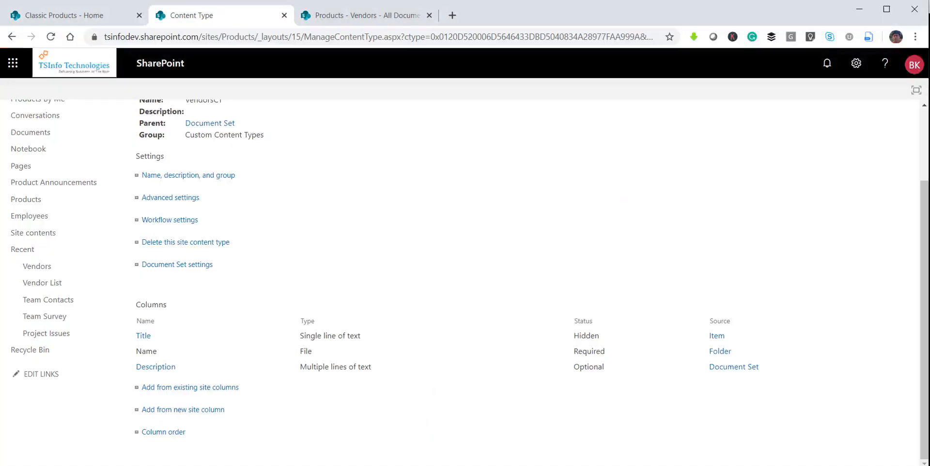
scroll(247, 225, "up", 2)
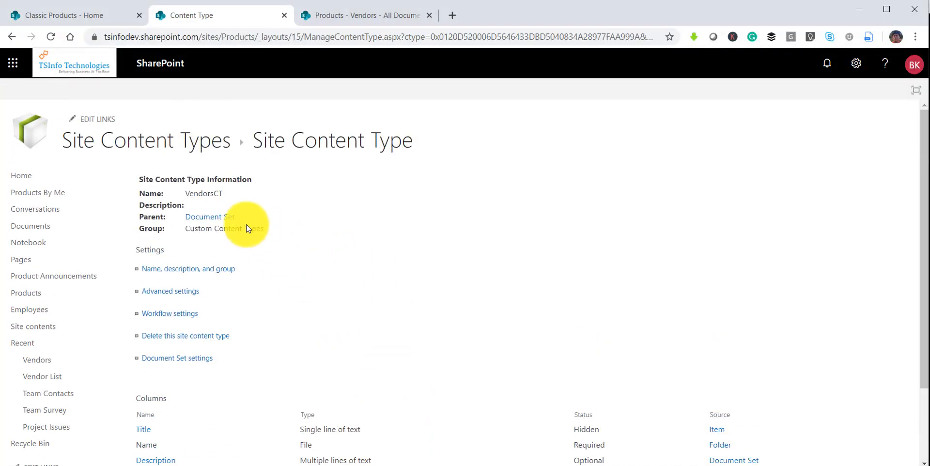
- Open the site content types in a new browser tab and go through the site settings to the site columns
left_click(203, 152, "ctrl")
left_click(493, 14)
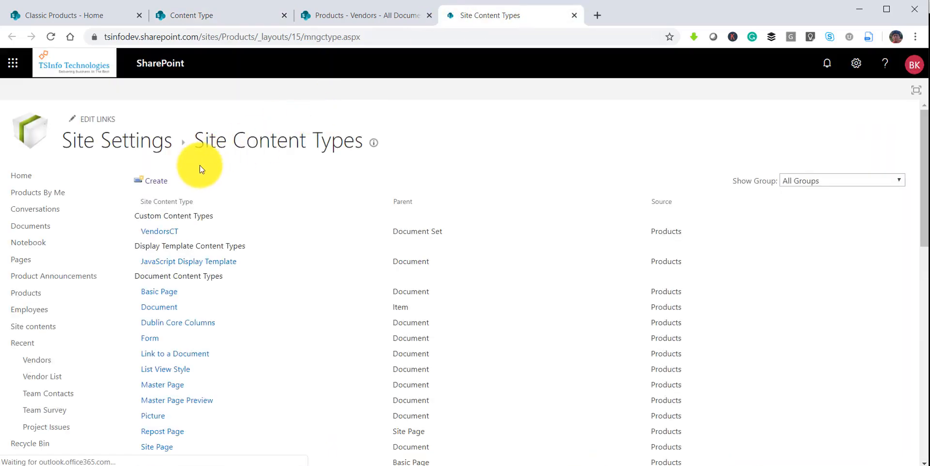
left_click(169, 149)
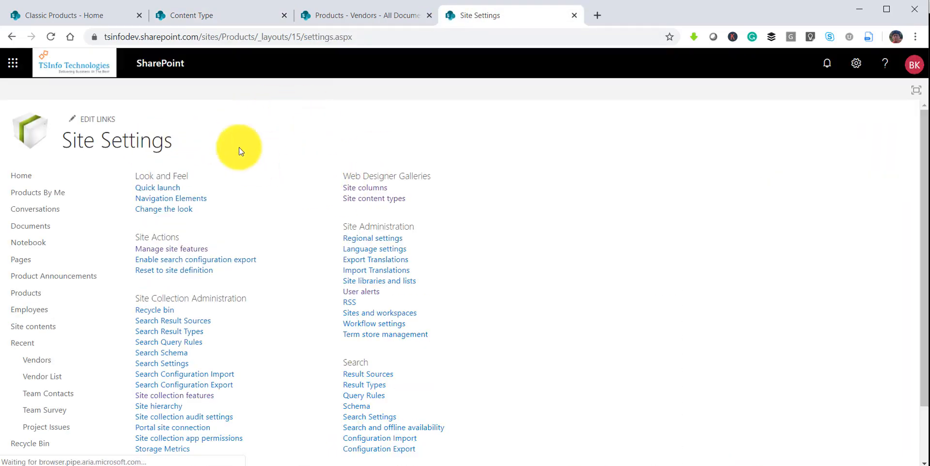
left_click(371, 188)
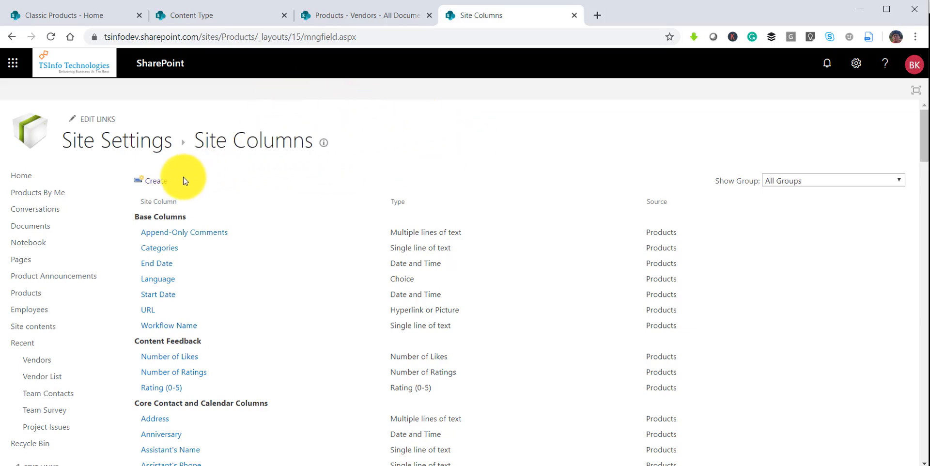
- Start a new site column and name it Vendor Name, copying the name from the Blog text file in Notepad
left_click(156, 181)
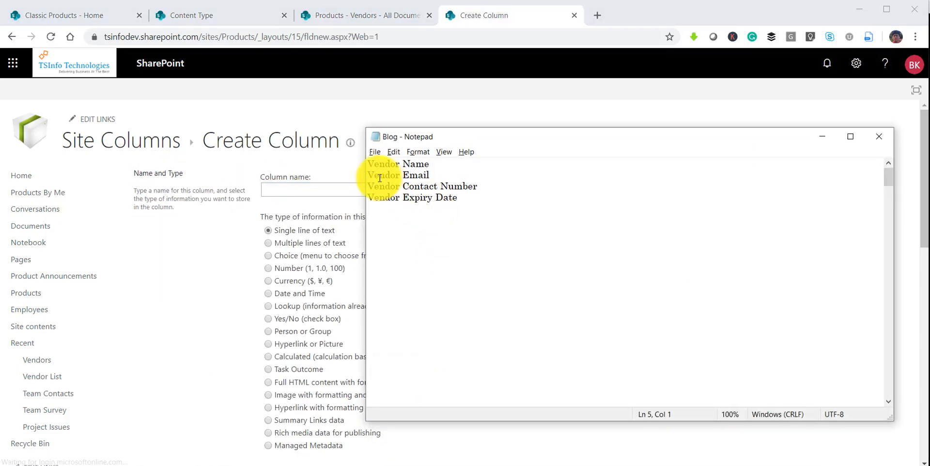
left_click_drag(369, 164, 472, 164)
key("ctrl+c")
left_click(312, 193)
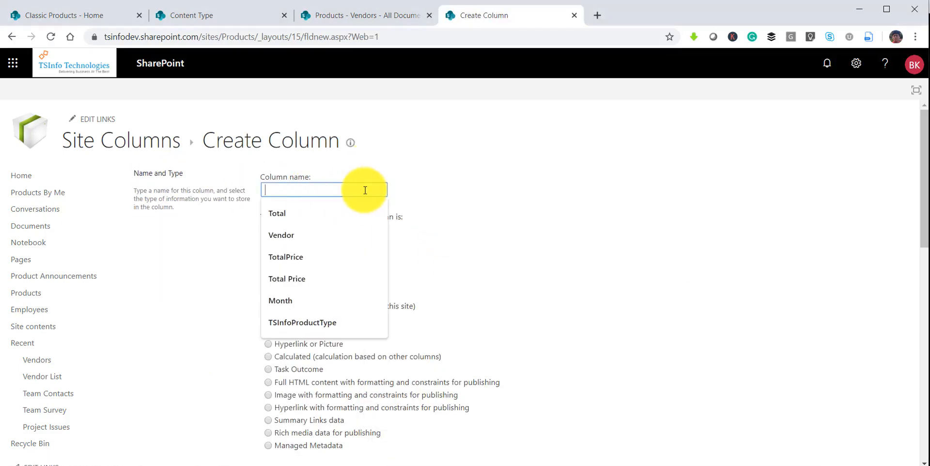
key("ctrl+v")
- Put the new column into the existing group TSInfo Site Columns and create it
scroll(485, 287, "down", 7)
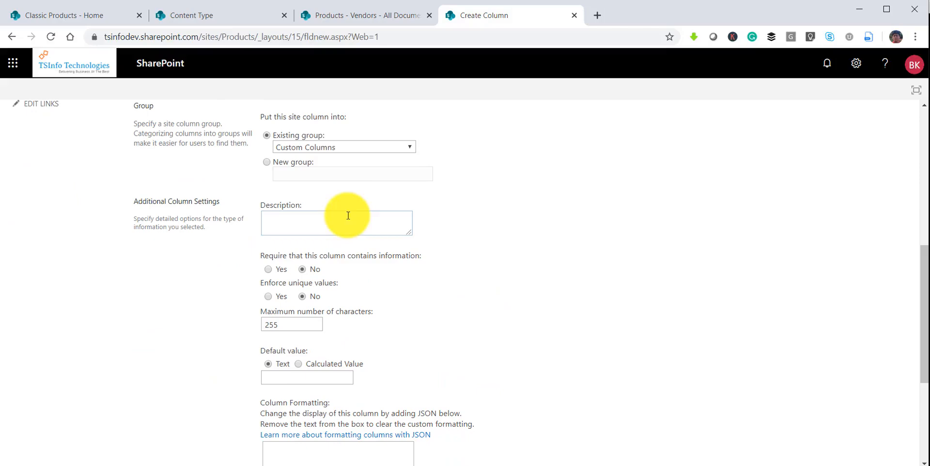
left_click(339, 147)
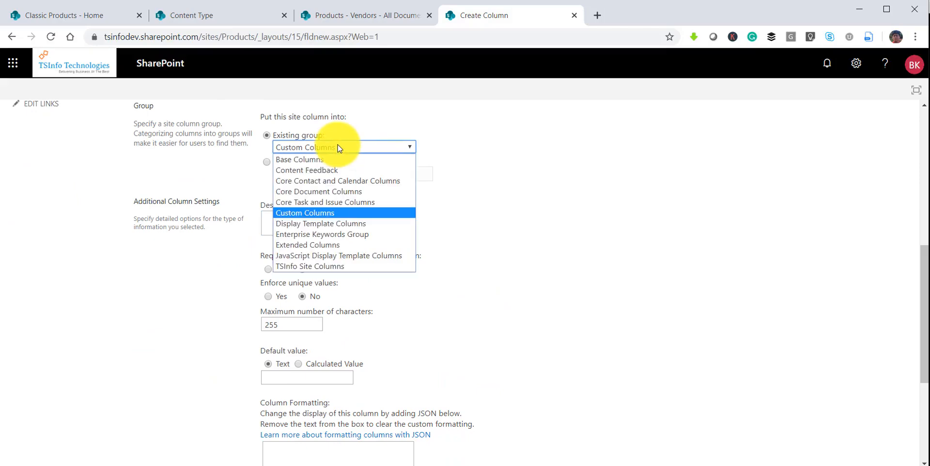
left_click(340, 267)
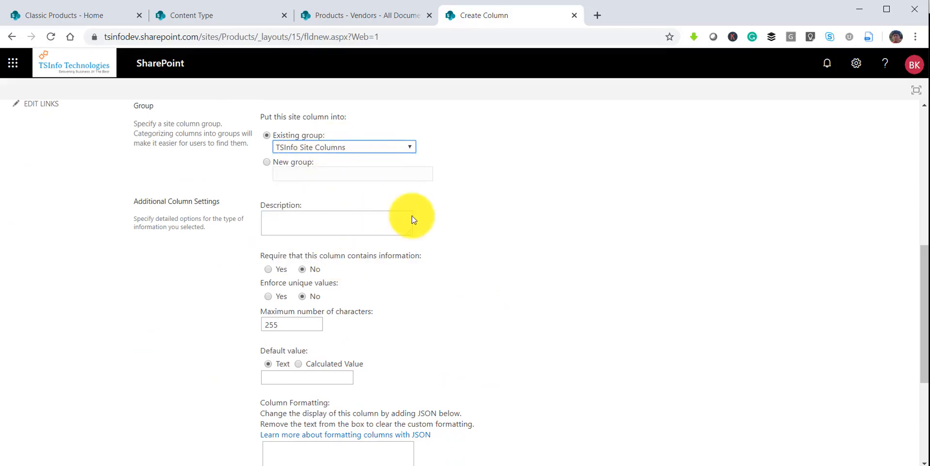
scroll(596, 316, "down", 5)
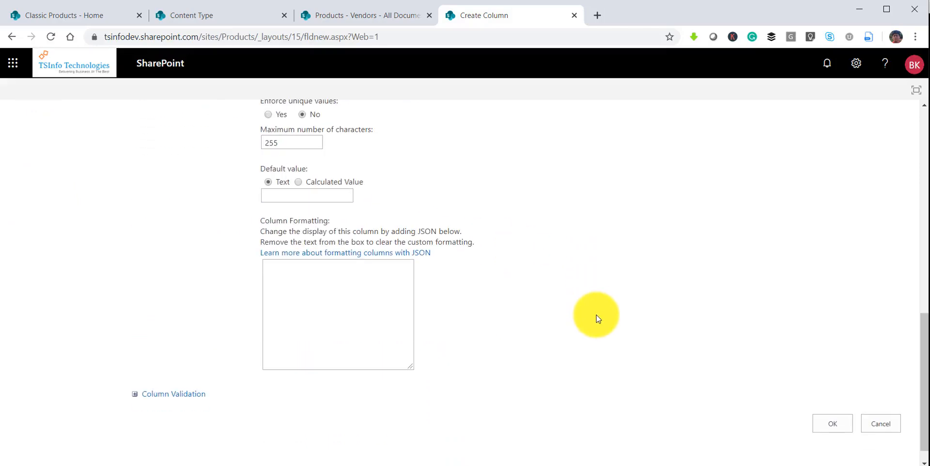
left_click(818, 427)
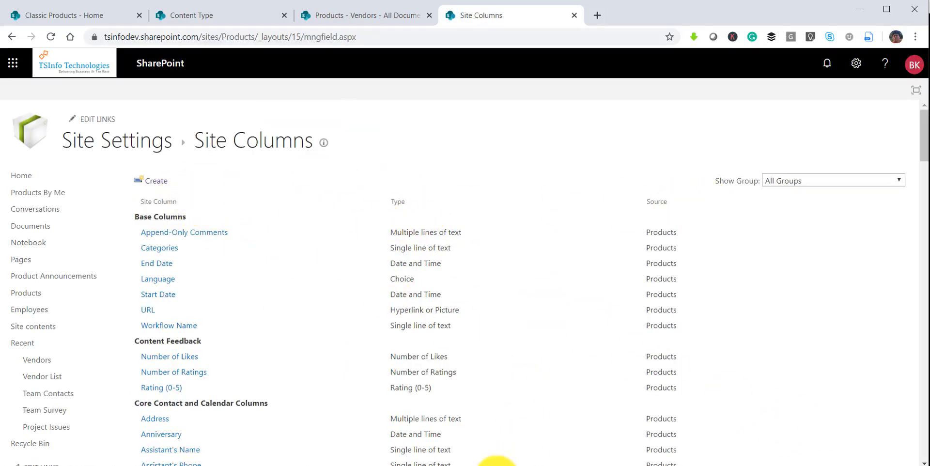
- Check the planned vendor column names in Notepad and filter the site columns to the TSInfo Site Columns group
left_click(494, 465)
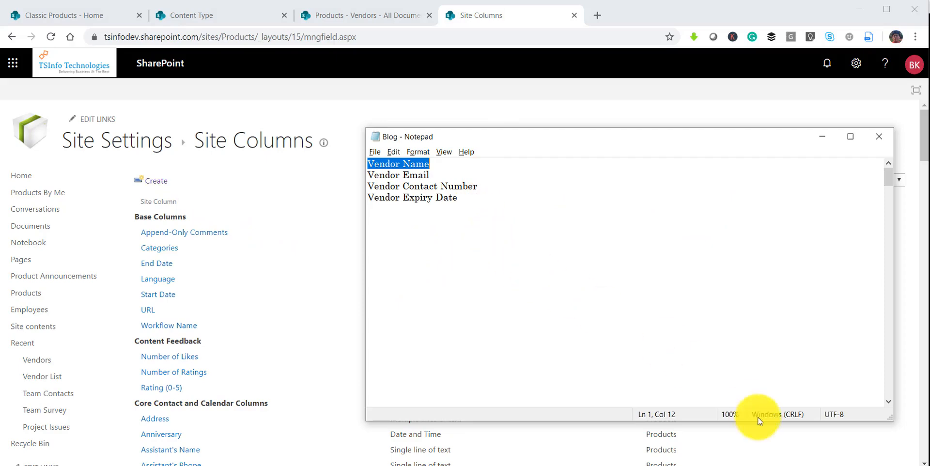
key("alt+Tab")
left_click(773, 179)
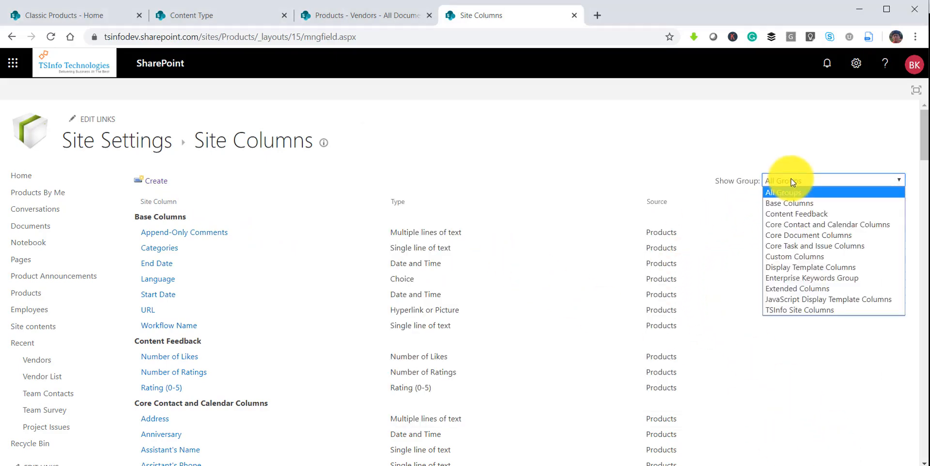
left_click(807, 311)
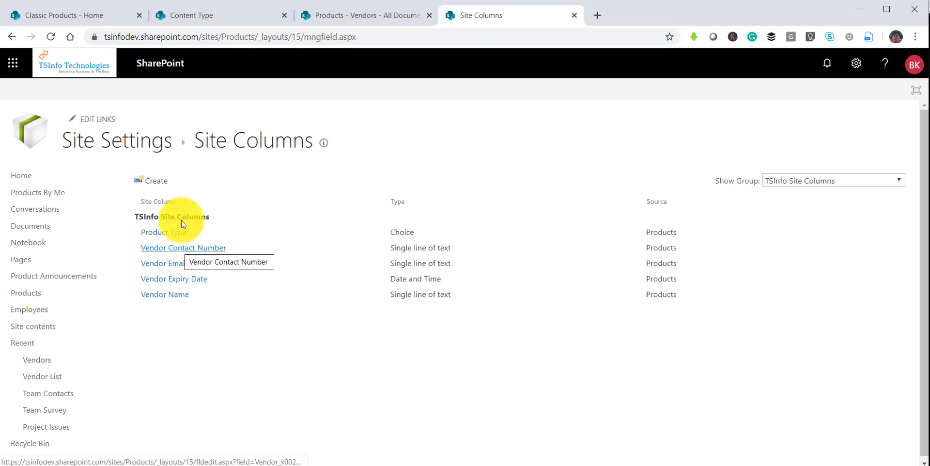
- Return to the site content types, filter them to Custom Content Types and open VendorsCT
left_click(140, 147)
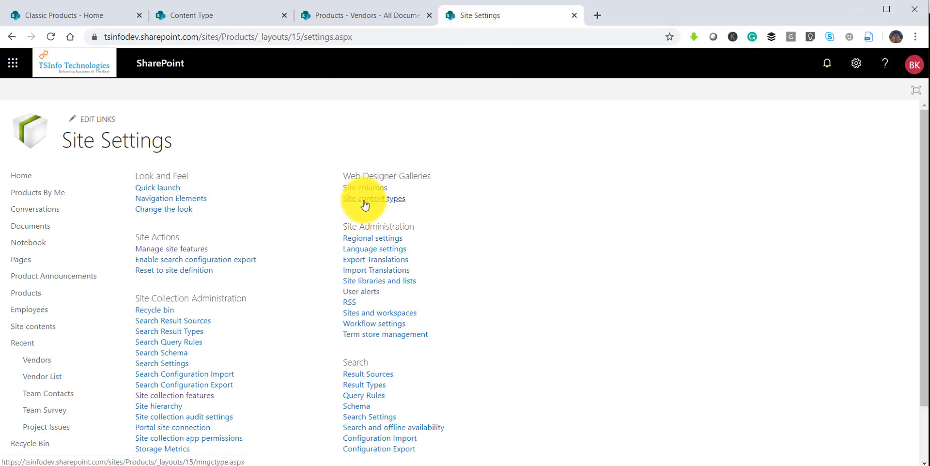
left_click(375, 205)
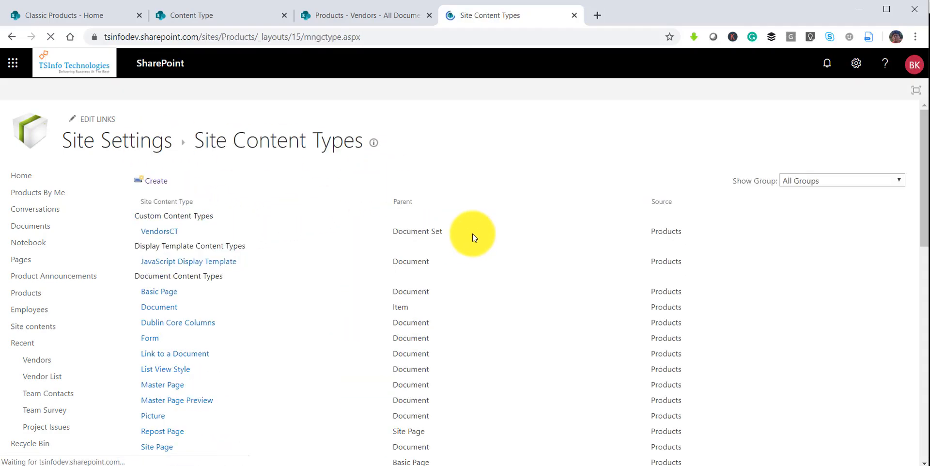
left_click(807, 183)
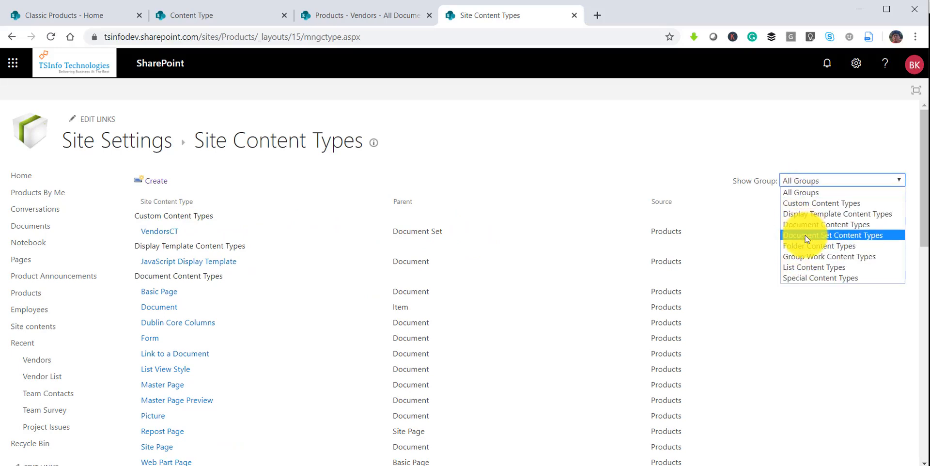
left_click(806, 203)
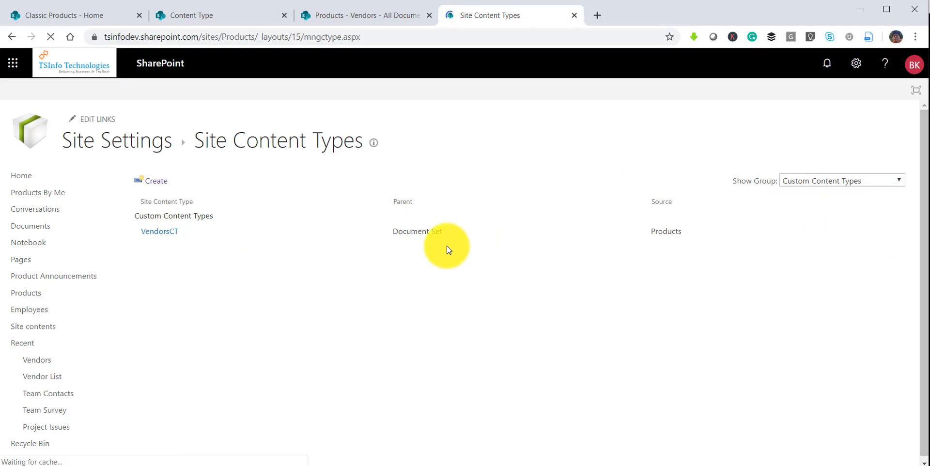
left_click(159, 232)
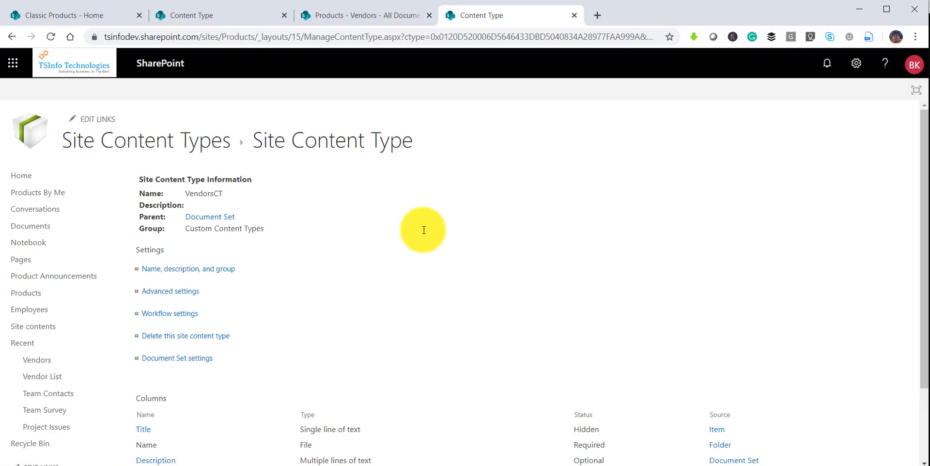
- Start adding existing site columns to the VendorsCT content type and filter the available columns to the TSInfo Site Columns group
scroll(424, 230, "down", 2)
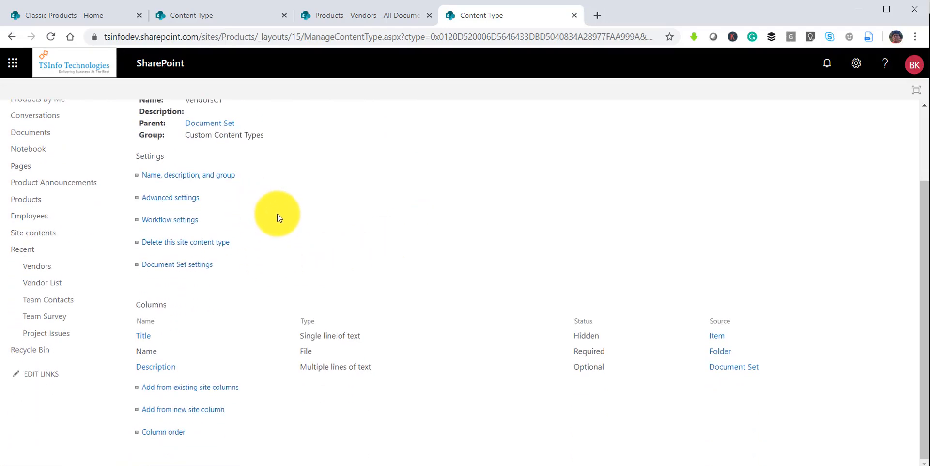
left_click(196, 391)
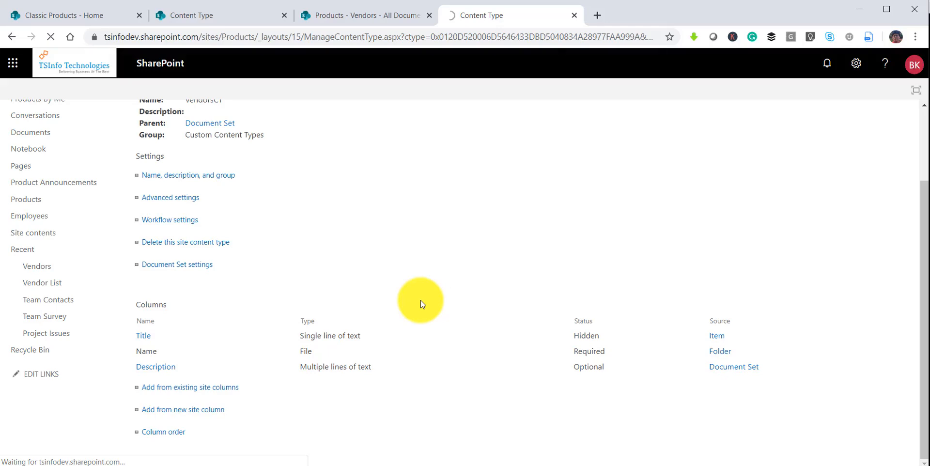
left_click(401, 193)
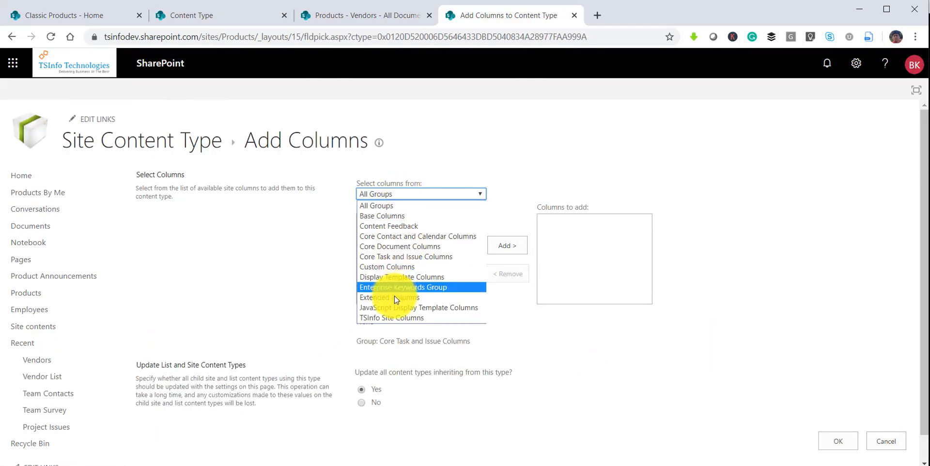
left_click(394, 316)
- Add the columns Vendor Name, Vendor Email, Vendor Contact Number and Vendor Expiry Date to the content type and save
left_click(385, 240)
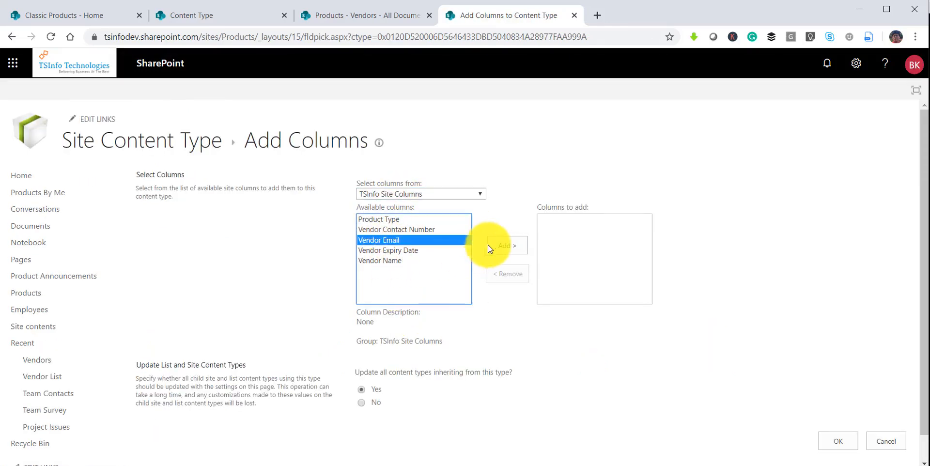
left_click(388, 260)
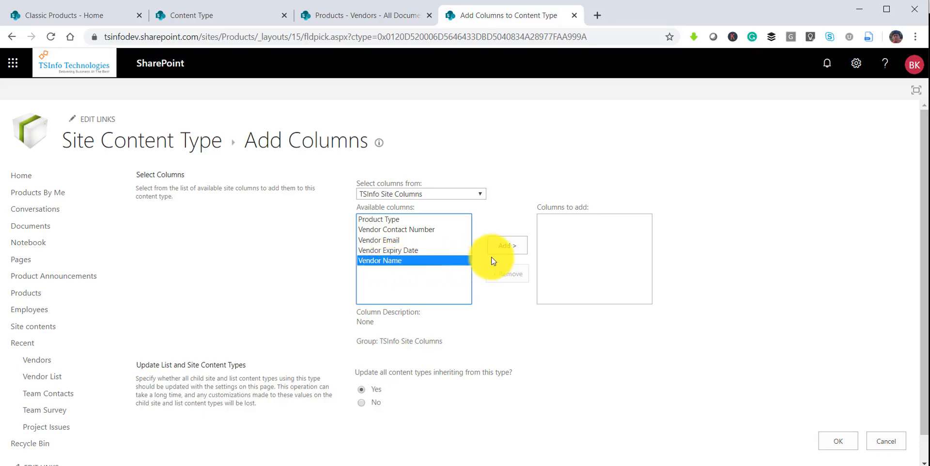
left_click(504, 245)
left_click(384, 240)
left_click(504, 246)
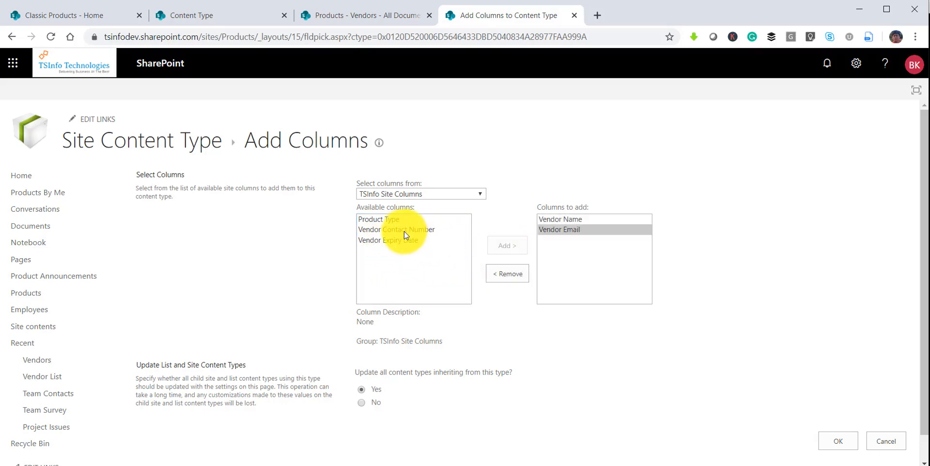
left_click(404, 231)
left_click(499, 248)
left_click(403, 230)
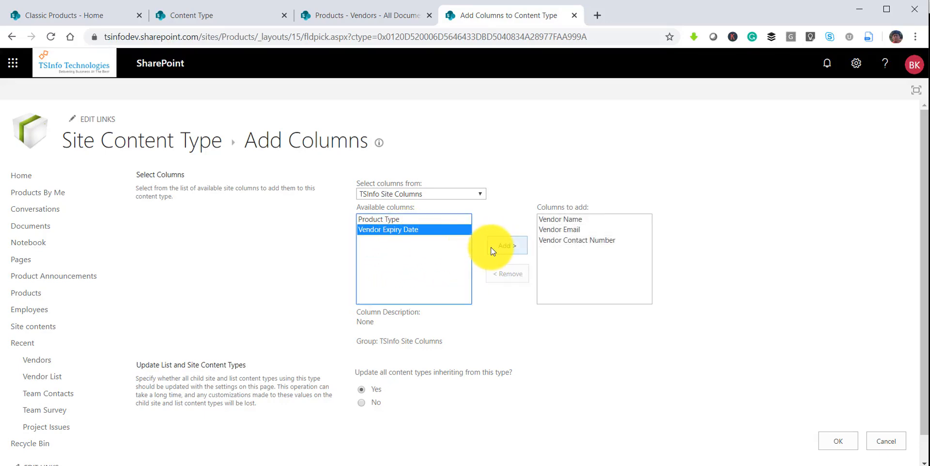
left_click(492, 249)
scroll(633, 353, "down", 1)
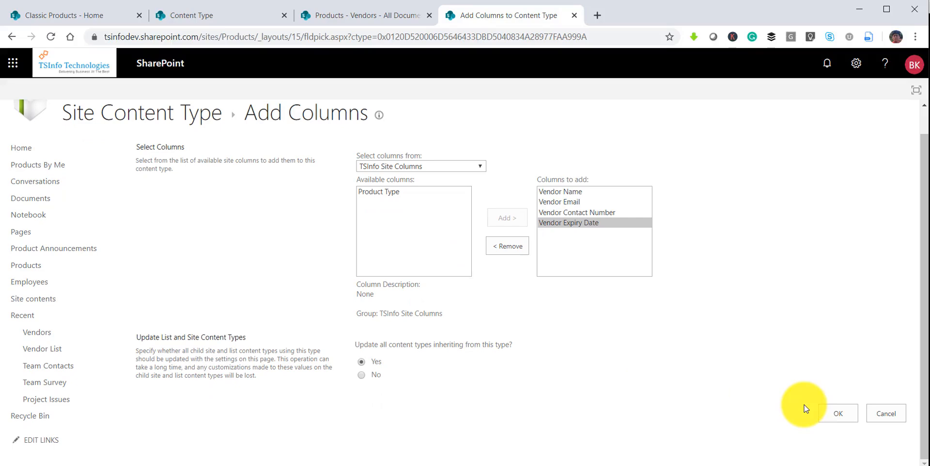
left_click(832, 412)
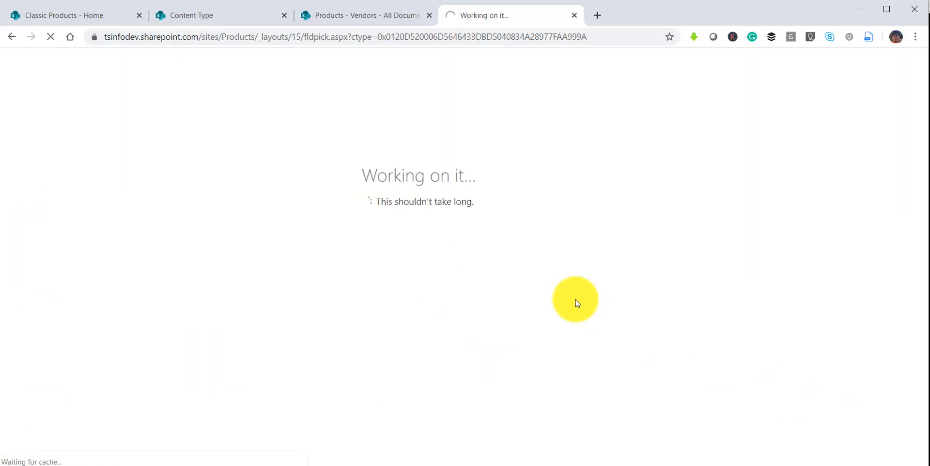
- In VendorsCT's Document Set settings, mark Vendor Name, Vendor Email, Vendor Contact Number and Vendor Expiry Date as shared columns
scroll(323, 237, "down", 3)
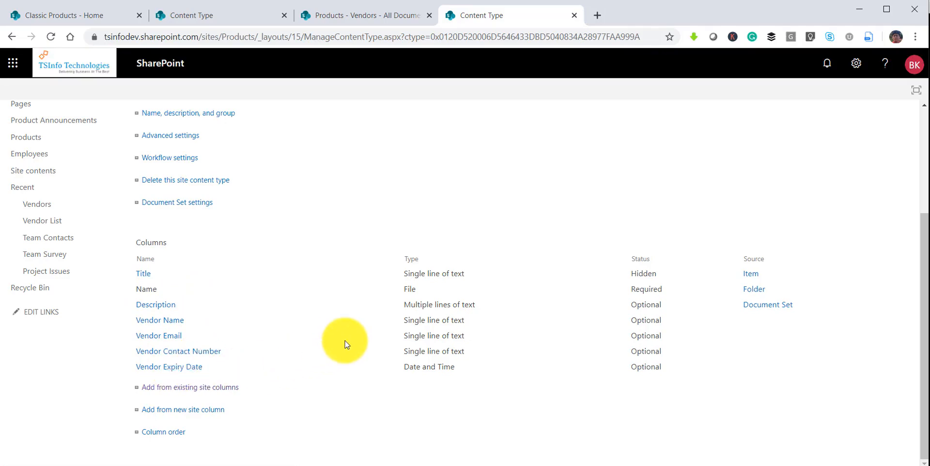
scroll(346, 344, "up", 3)
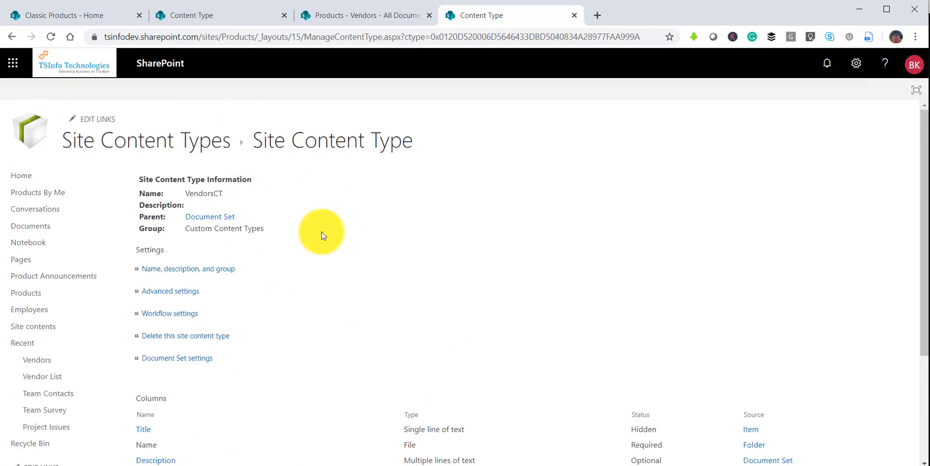
scroll(206, 250, "down", 3)
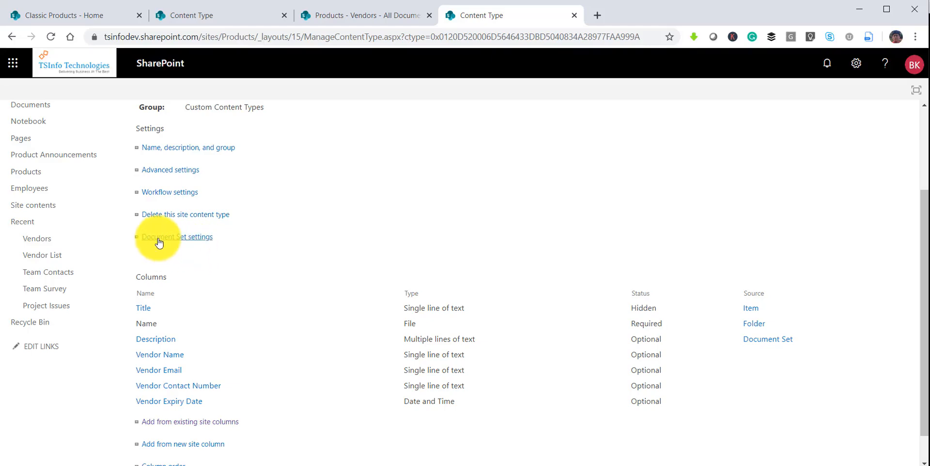
left_click(198, 243)
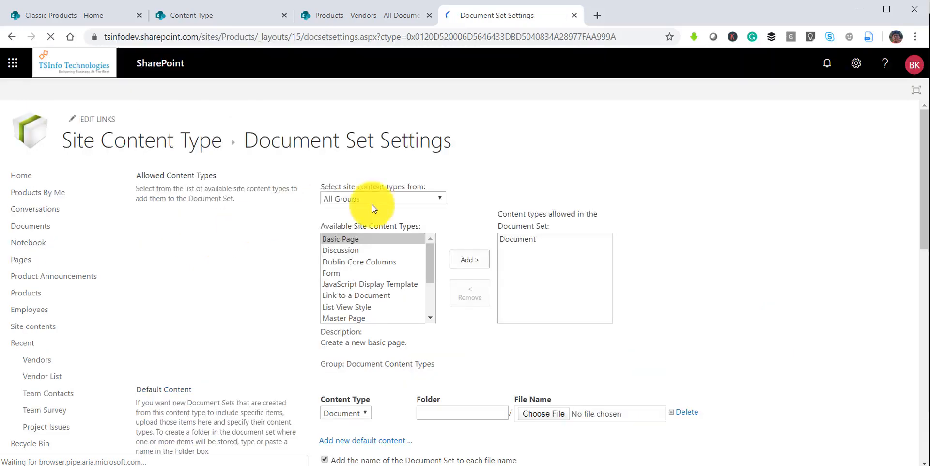
scroll(437, 258, "down", 6)
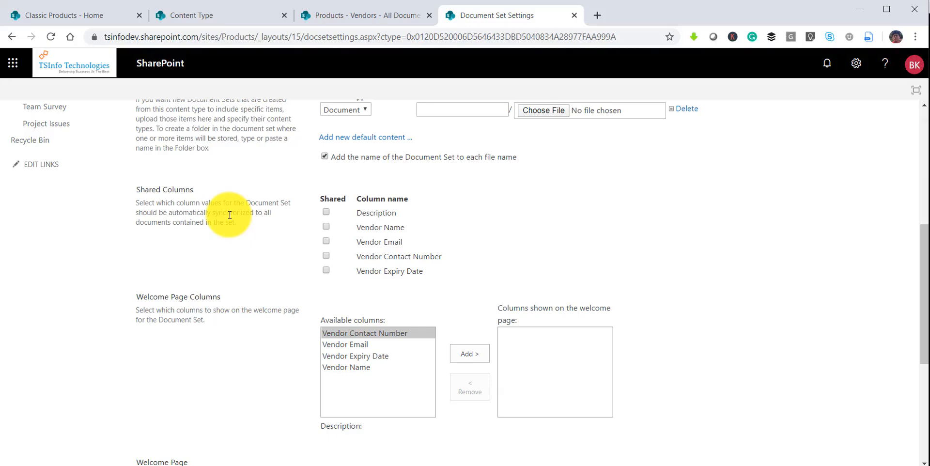
left_click(326, 226)
left_click(326, 240)
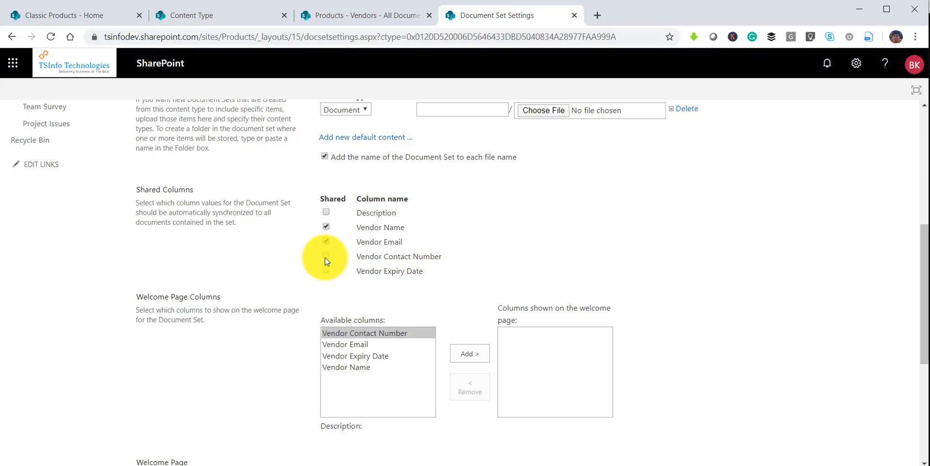
left_click(326, 256)
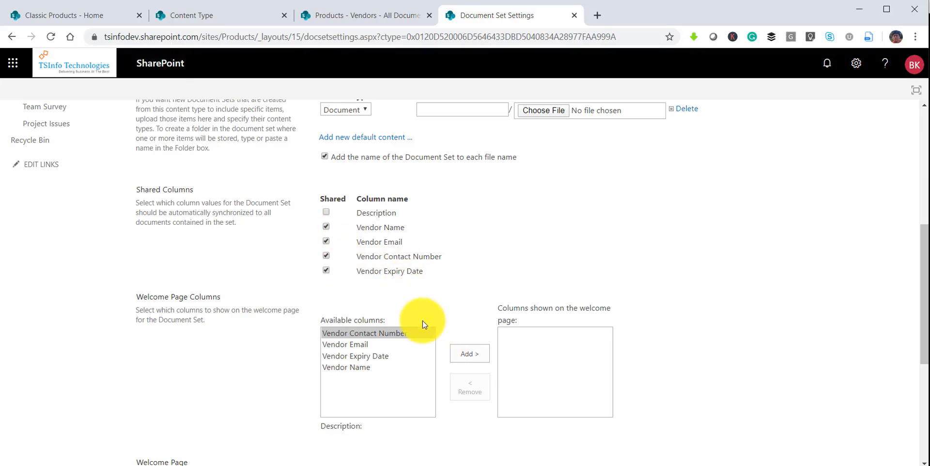
- Show Vendor Name, Vendor Email, Vendor Contact Number and Vendor Expiry Date on the document set's welcome page and save the settings
scroll(406, 318, "down", 2)
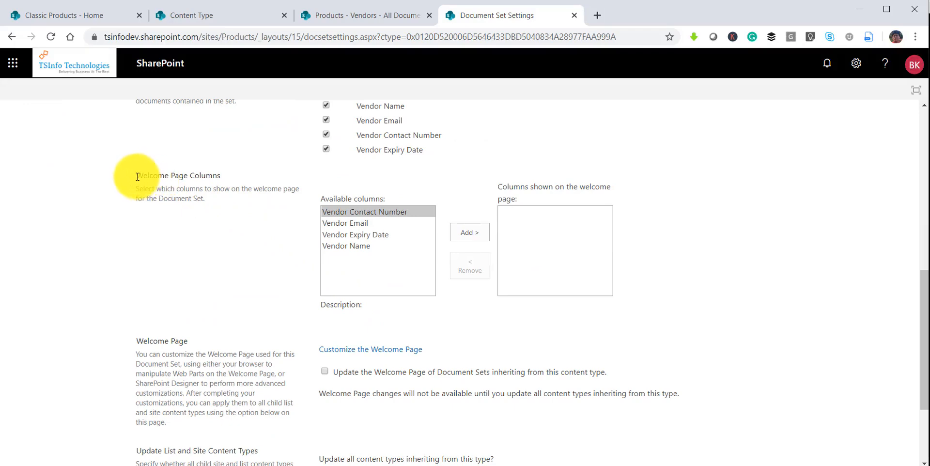
left_click_drag(136, 176, 225, 180)
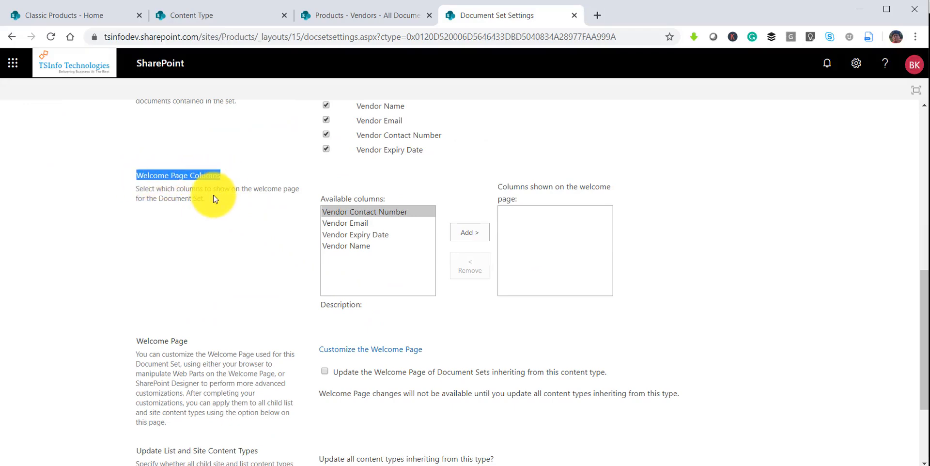
left_click(213, 199)
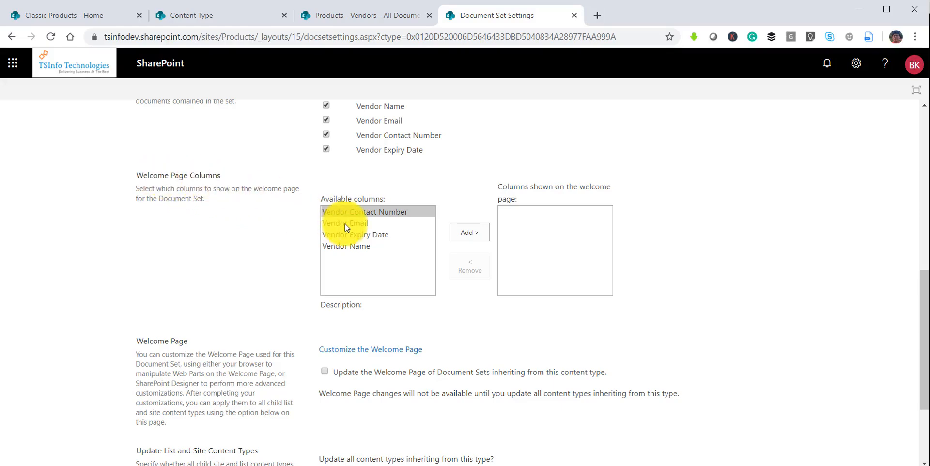
left_click(359, 246)
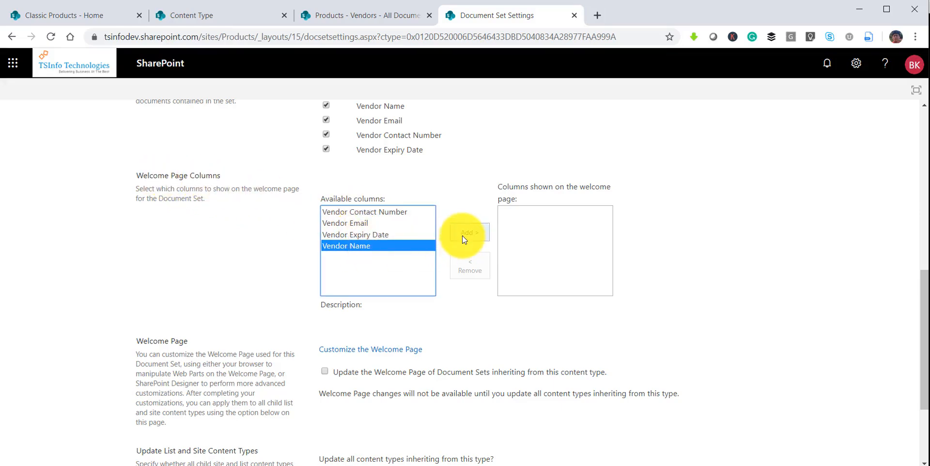
left_click(462, 235)
left_click(369, 224)
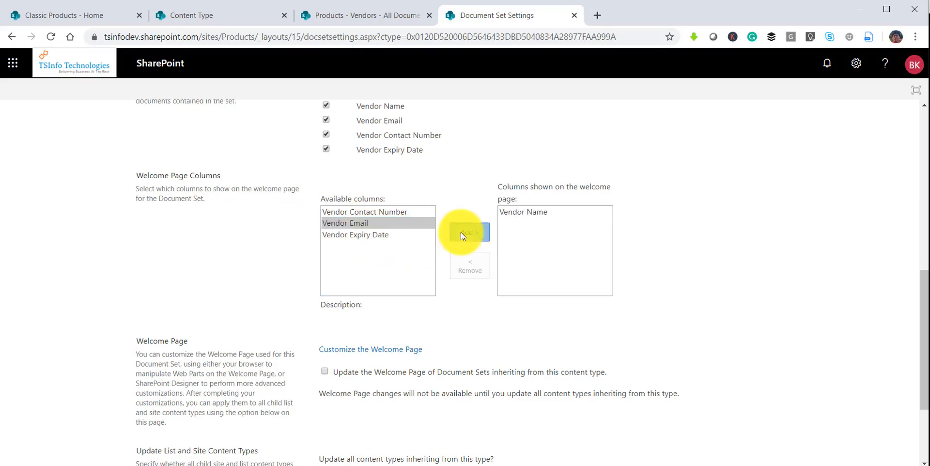
left_click(461, 232)
left_click(392, 213)
left_click(474, 233)
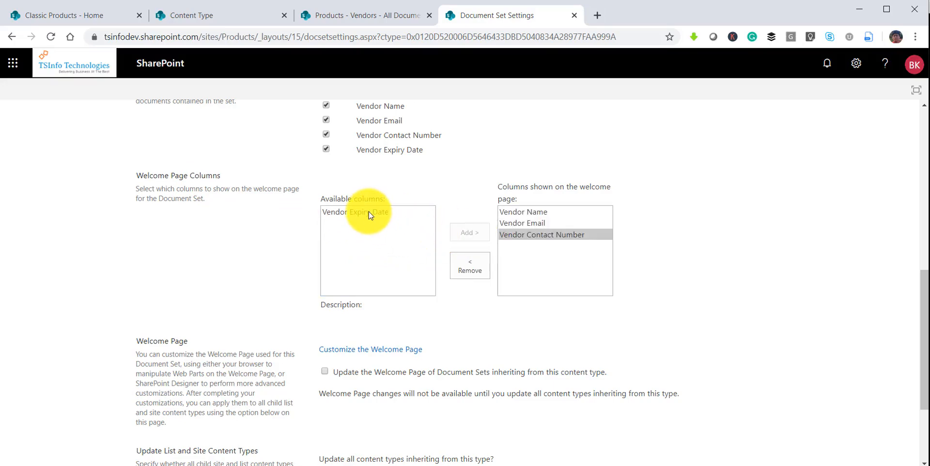
left_click(371, 213)
left_click(463, 232)
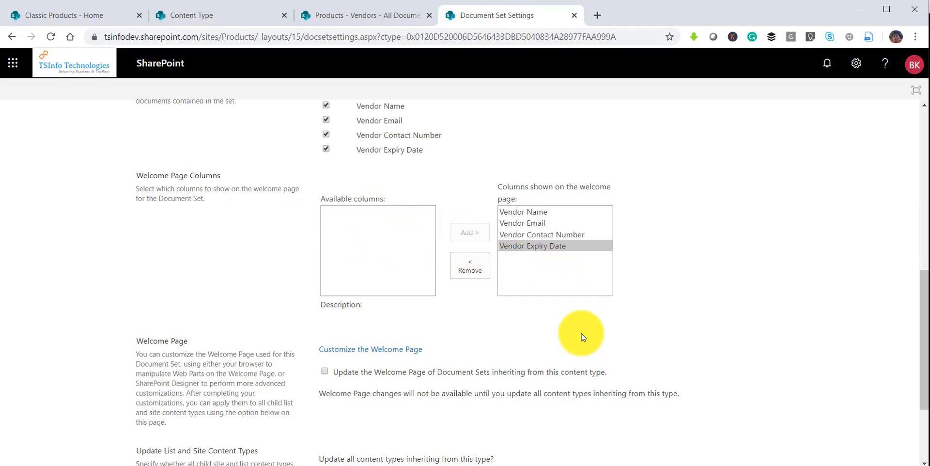
scroll(583, 337, "down", 3)
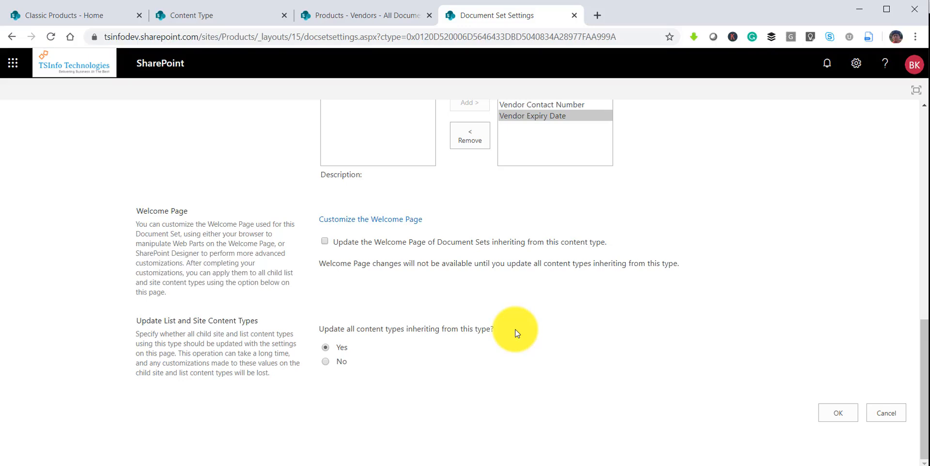
left_click(829, 414)
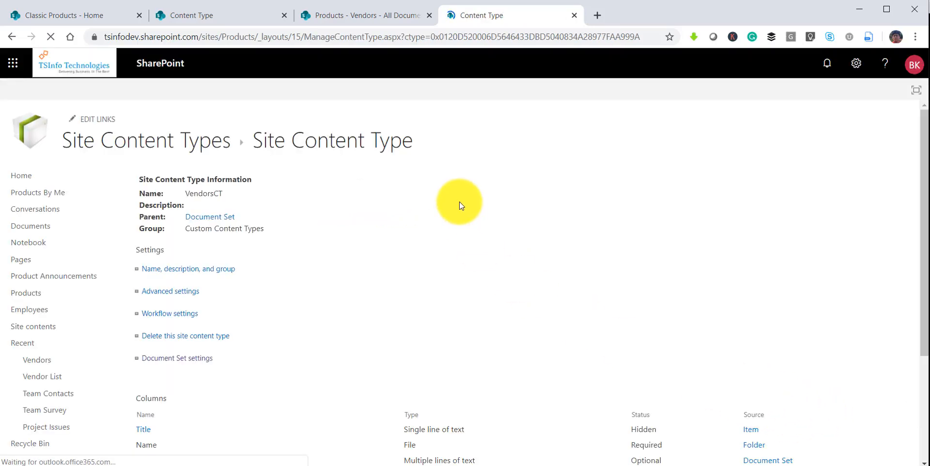
- Return to the site content types list and look through it
left_click(201, 148)
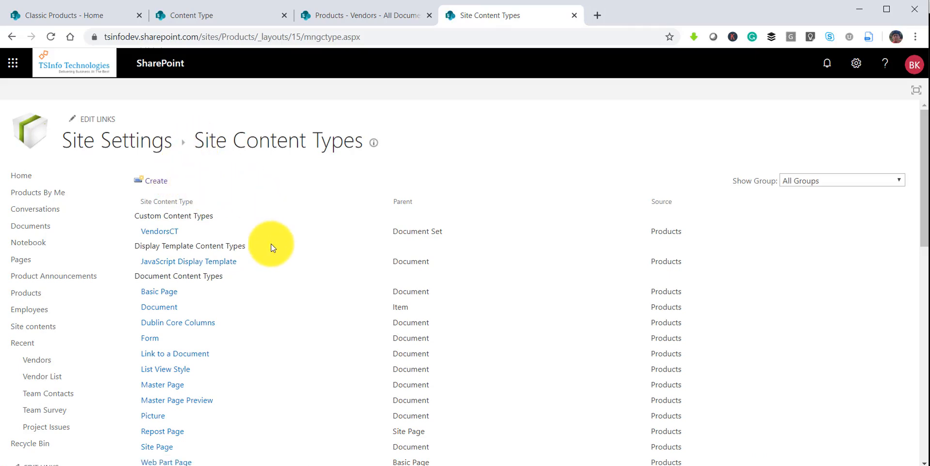
scroll(271, 245, "down", 3)
scroll(271, 245, "up", 3)
- Reload the Vendors library and check which item types it offers for creating new content
left_click(359, 15)
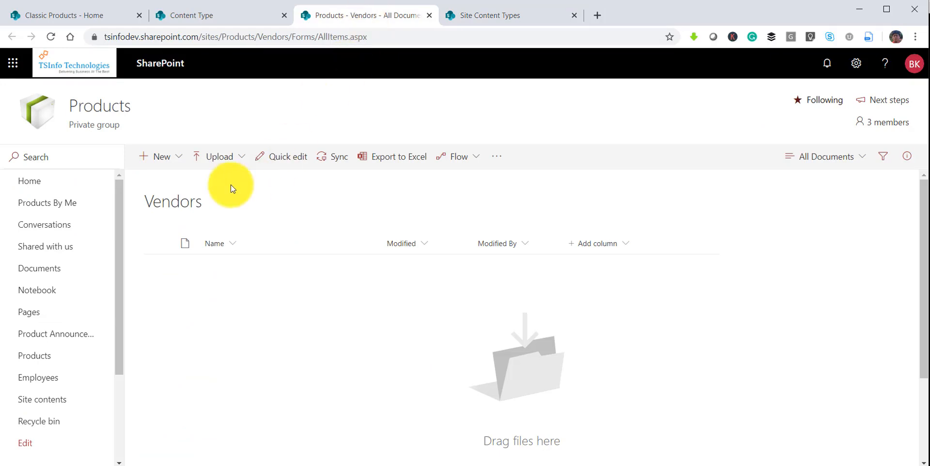
left_click(345, 37)
key("Return")
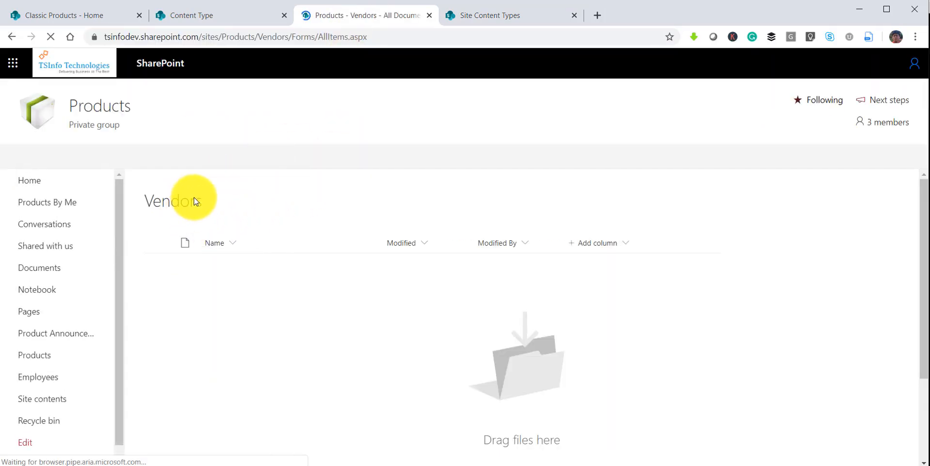
left_click(183, 159)
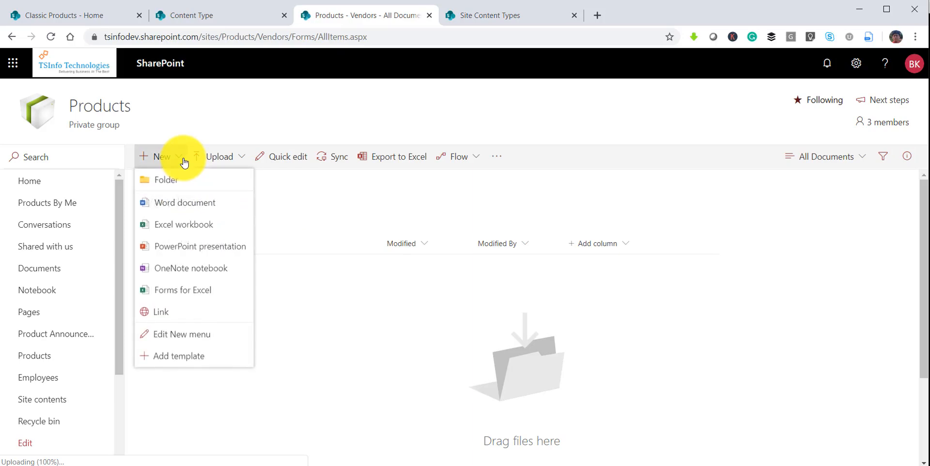
left_click(406, 304)
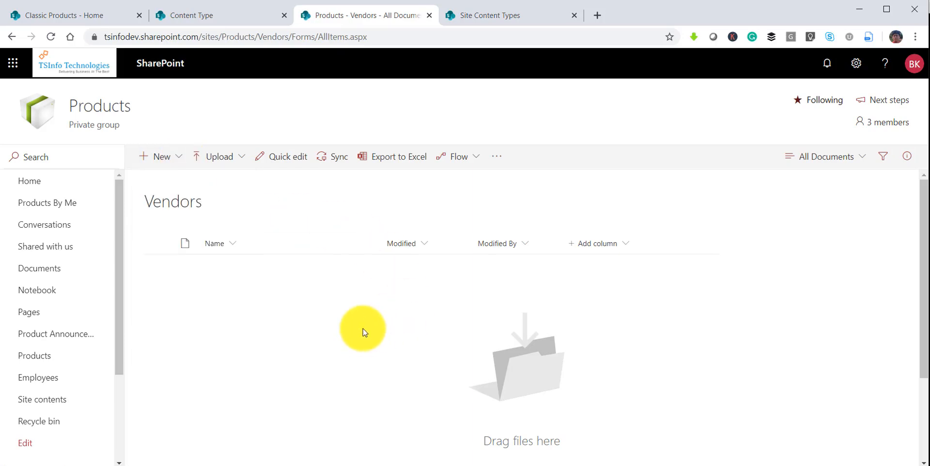
- In the Vendors library's advanced settings, allow management of content types and save the change
left_click(855, 66)
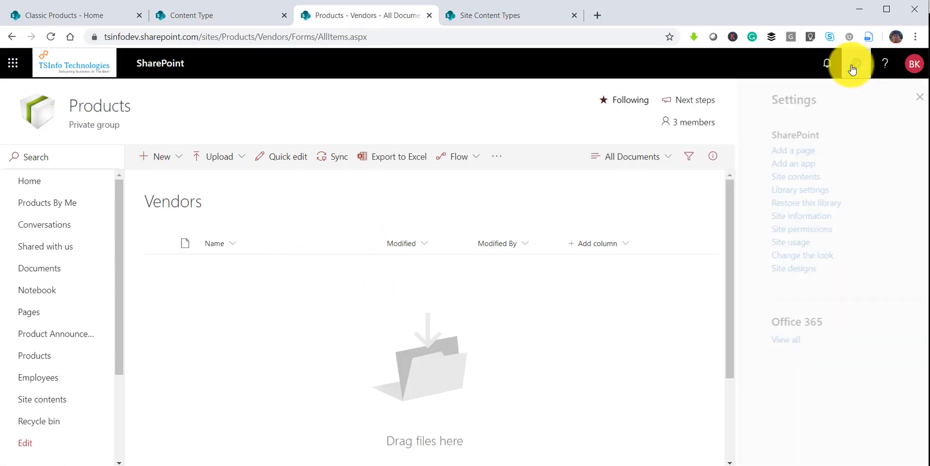
left_click(774, 190)
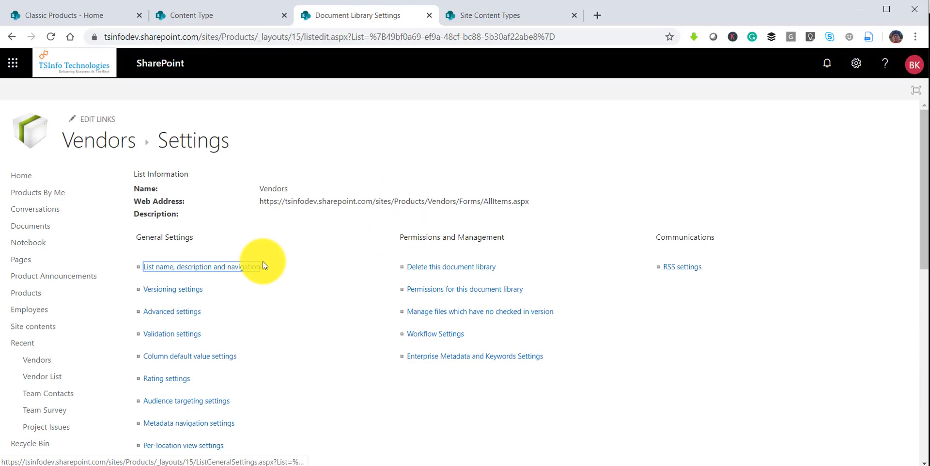
left_click(262, 262)
scroll(262, 261, "down", 2)
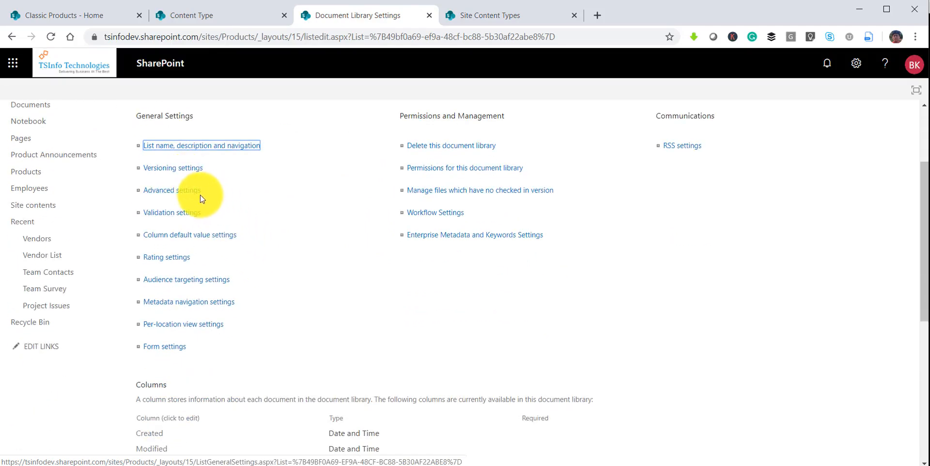
left_click(184, 190)
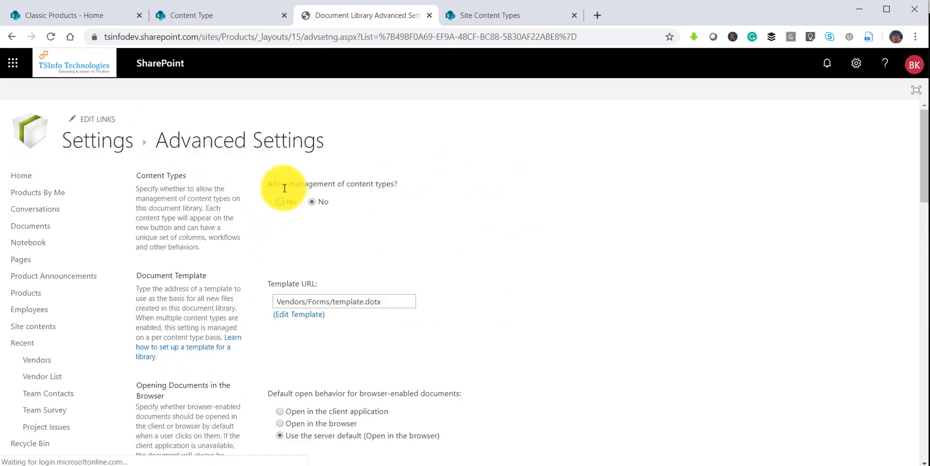
left_click(280, 201)
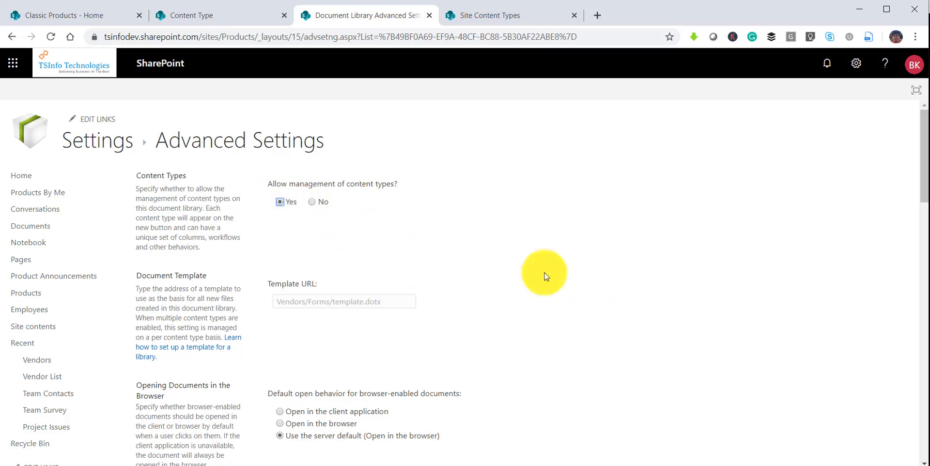
scroll(613, 297, "down", 15)
scroll(753, 397, "down", 1)
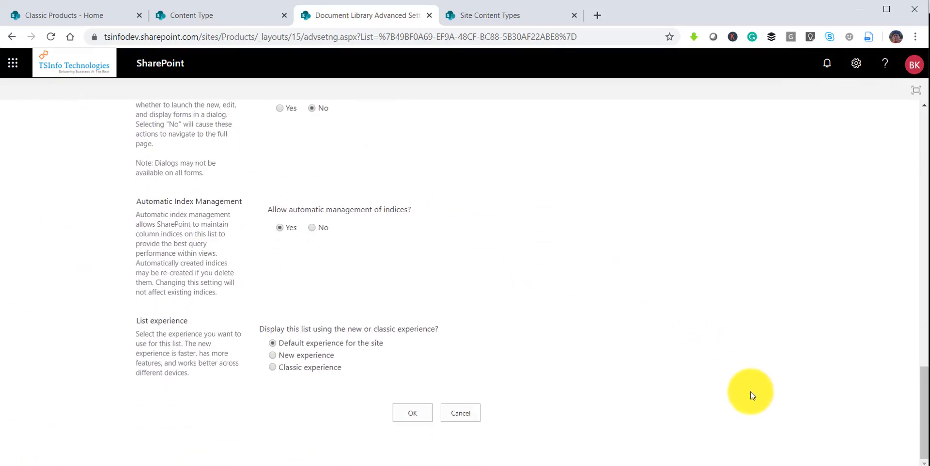
left_click(426, 420)
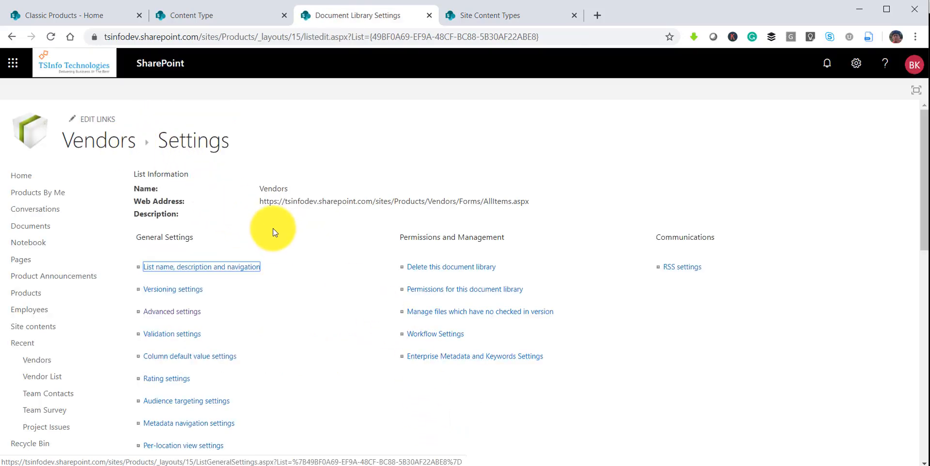
- Add the VendorsCT content type from the Custom Content Types group to the Vendors library
scroll(264, 228, "down", 8)
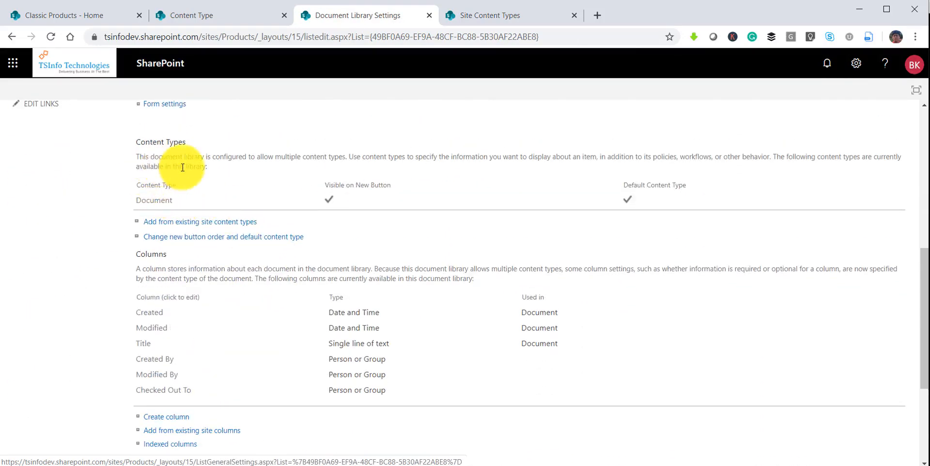
left_click(203, 227)
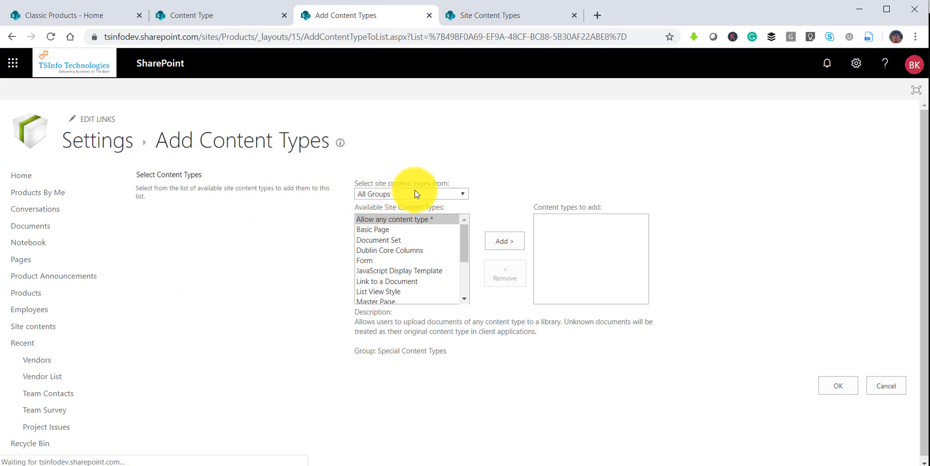
left_click(415, 193)
left_click(412, 217)
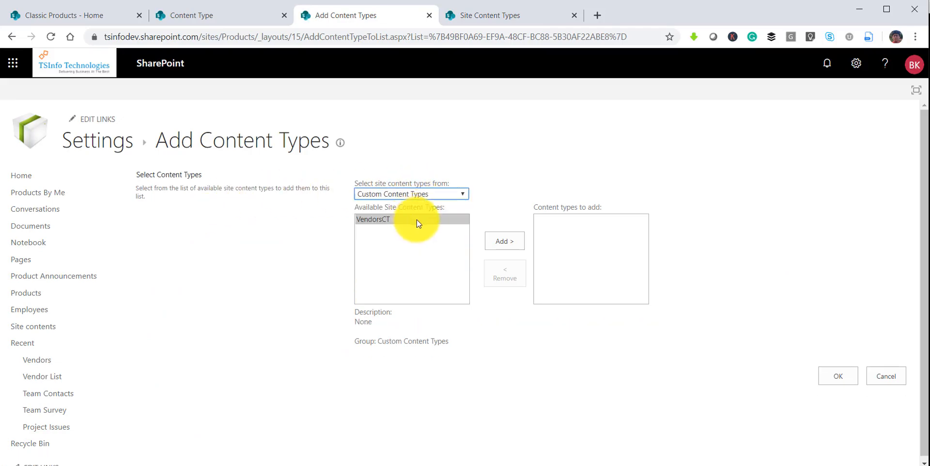
left_click(374, 222)
left_click(495, 242)
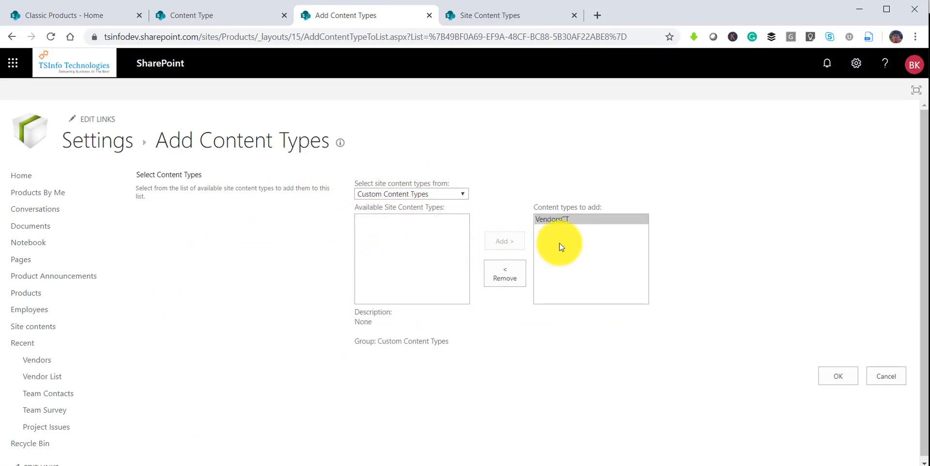
left_click(840, 377)
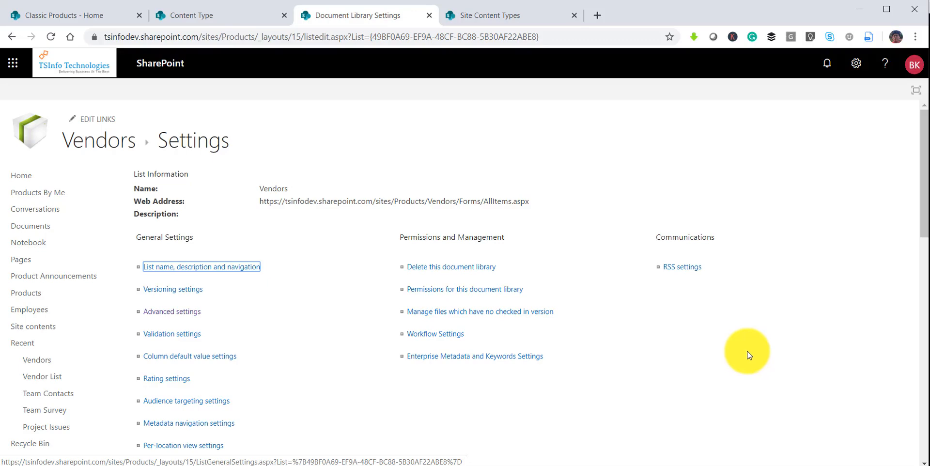
- Start a new VendorsCT document set in the Vendors library with name Microsoft and vendor name Microsoft Corporation
left_click(108, 150)
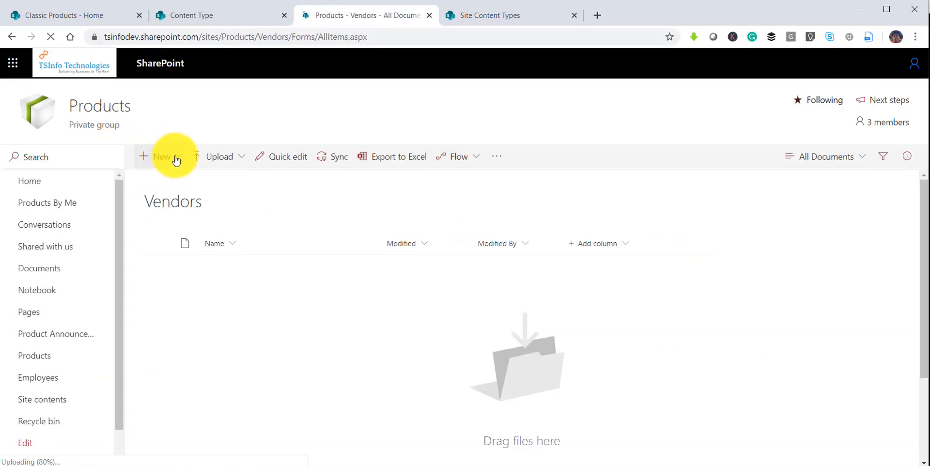
left_click(176, 159)
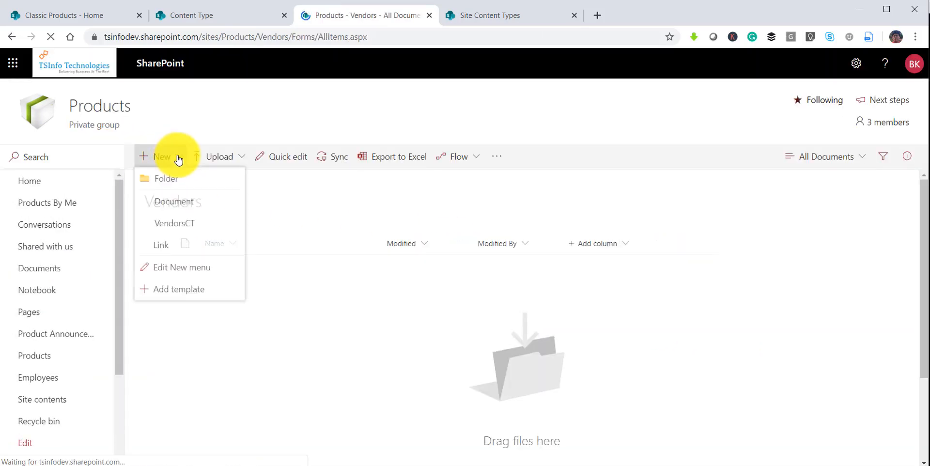
left_click(194, 227)
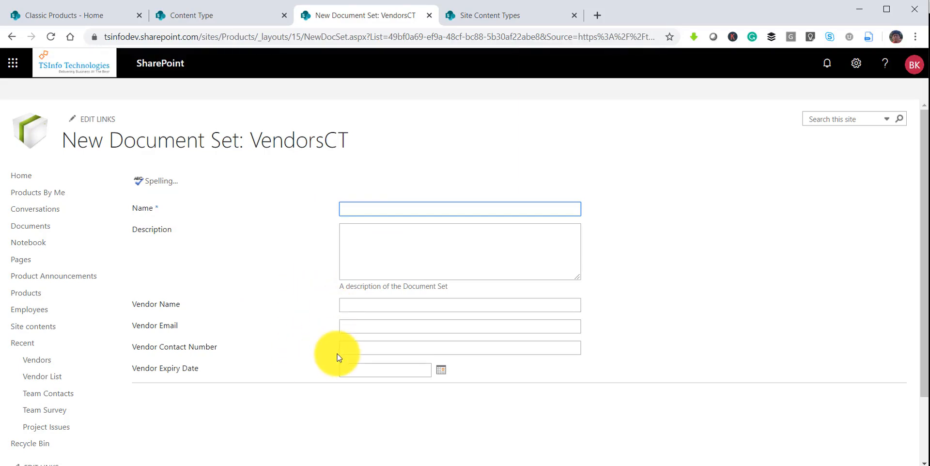
left_click(370, 210)
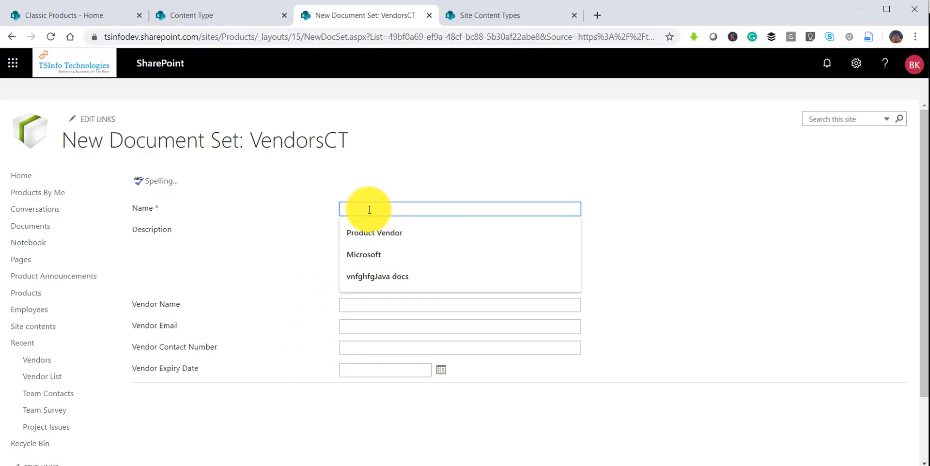
type("Micro")
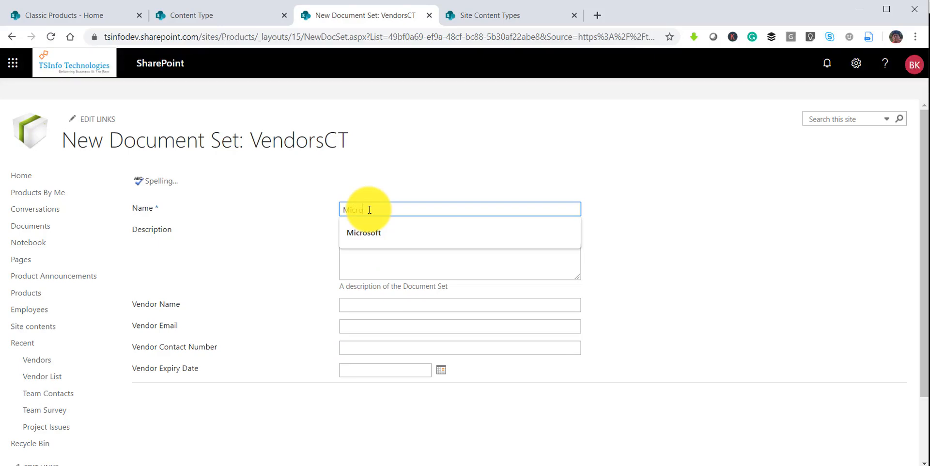
type("soft")
left_click(375, 304)
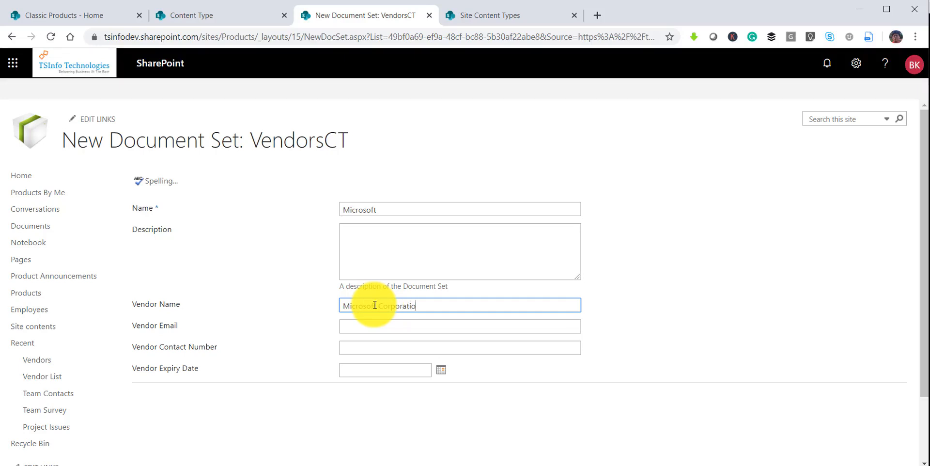
type("n")
- Fill in the vendor's email and contact number, set the Vendor Expiry Date to 1/23/2020 and save the document set
left_click(383, 330)
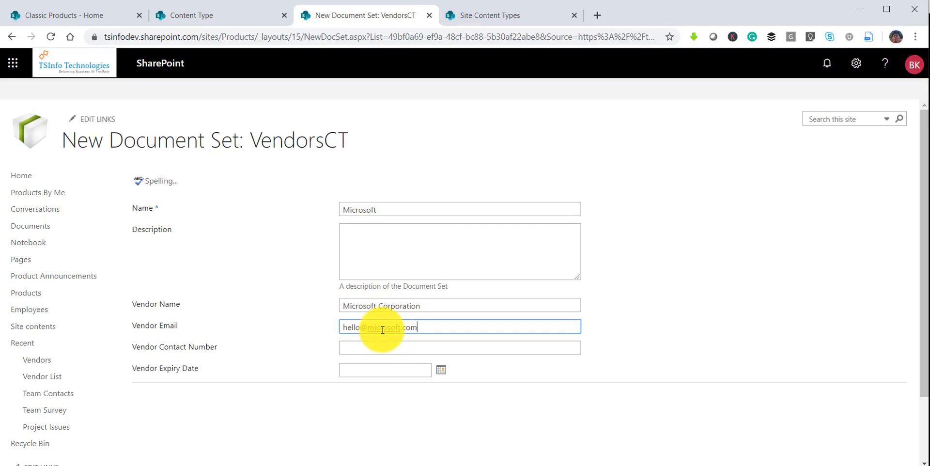
left_click(406, 342)
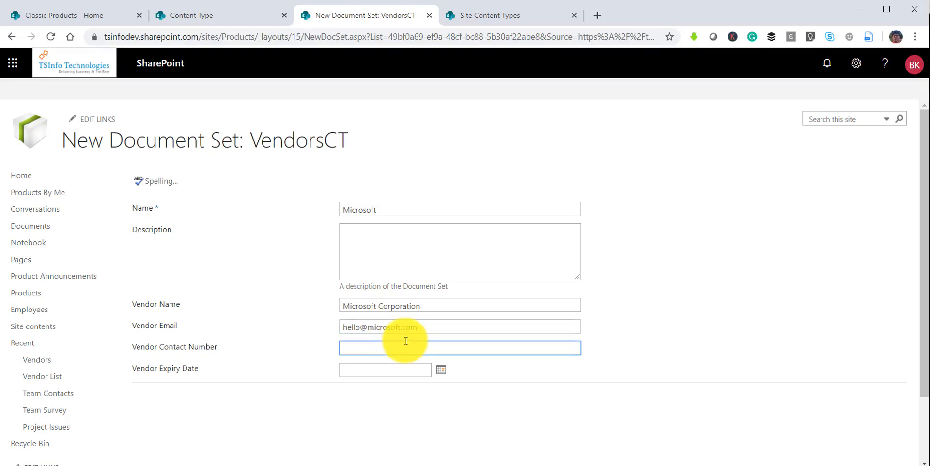
type("12222222")
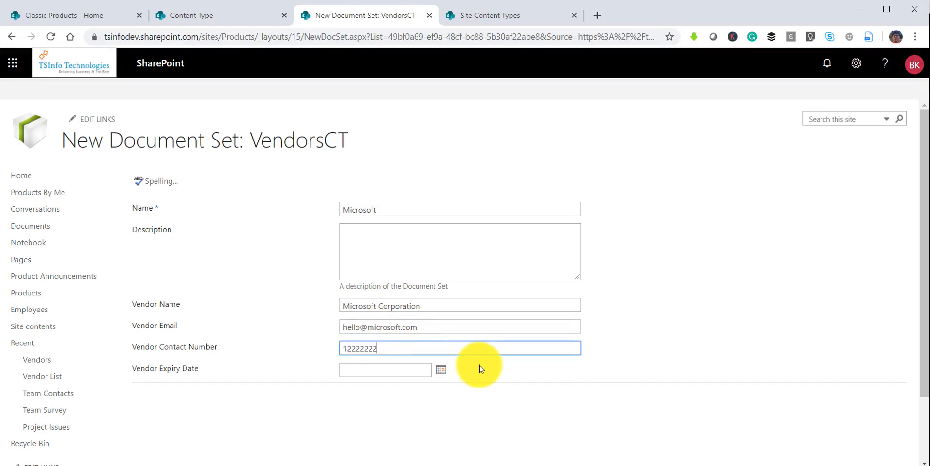
left_click(442, 371)
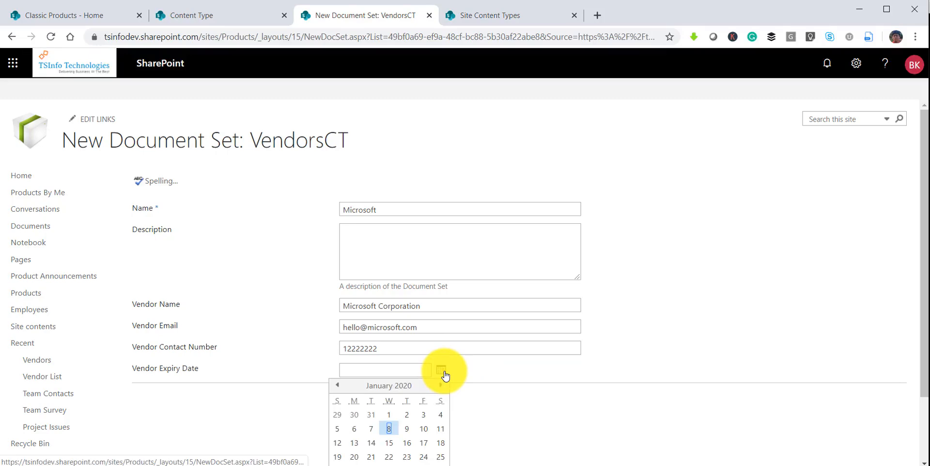
left_click(414, 457)
scroll(551, 390, "down", 2)
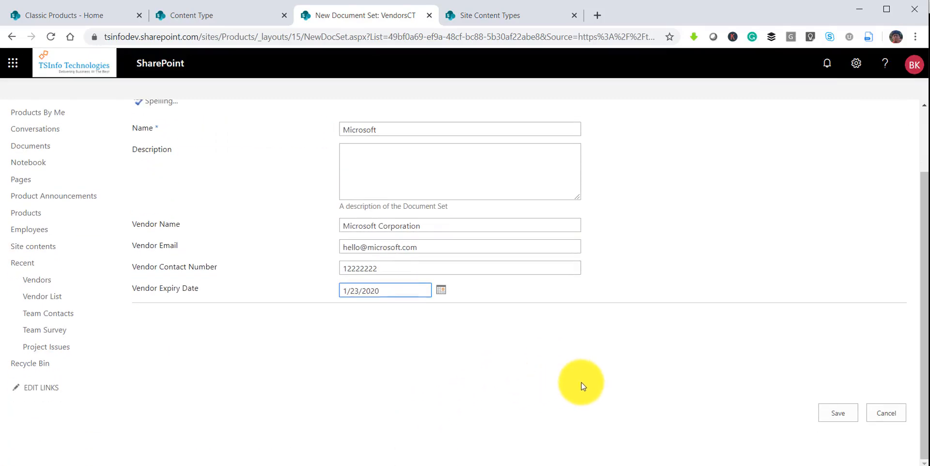
left_click(842, 421)
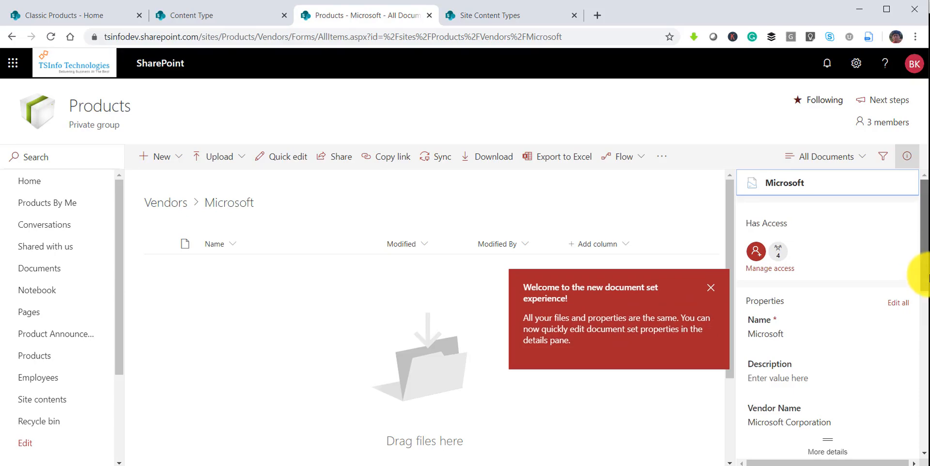
- Switch the Microsoft document set to classic SharePoint and examine the vendor properties on its welcome page
mouse_move(921, 259)
left_mouse_down()
mouse_move(923, 381)
mouse_move(923, 244)
left_mouse_up()
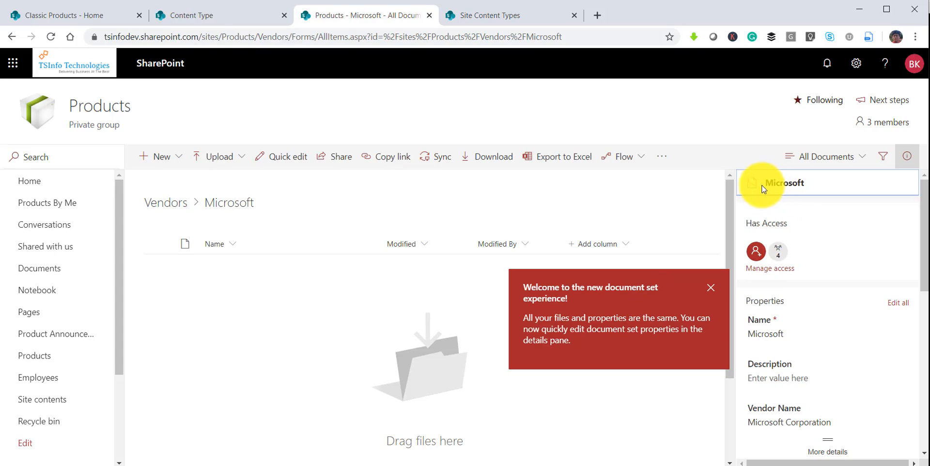
left_click(711, 288)
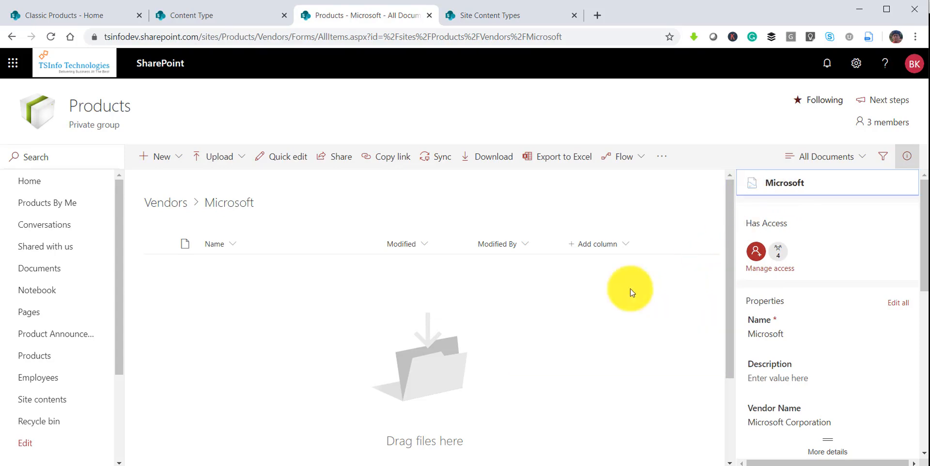
scroll(523, 360, "down", 3)
scroll(522, 360, "up", 3)
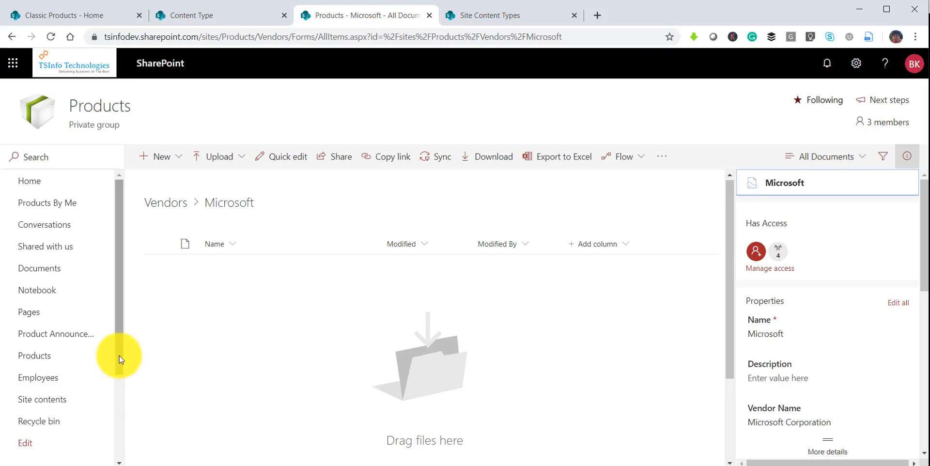
left_click_drag(119, 356, 115, 445)
left_click(72, 453)
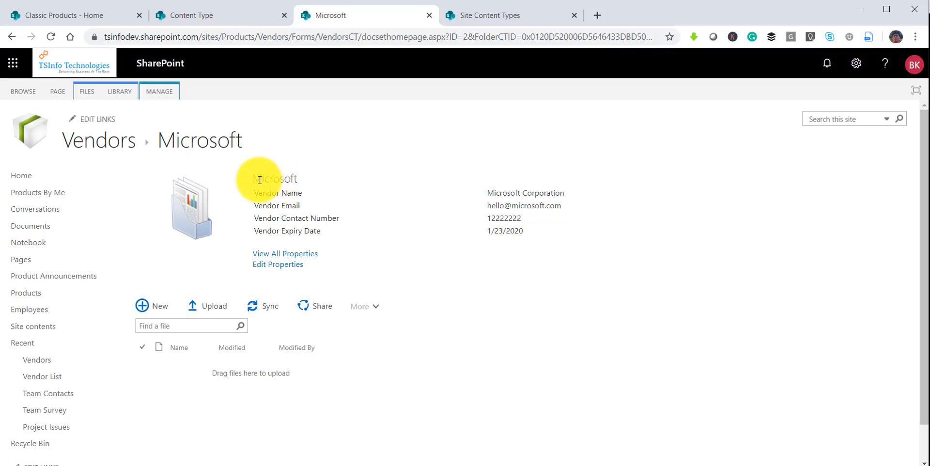
left_click_drag(258, 193, 524, 230)
left_click(529, 240)
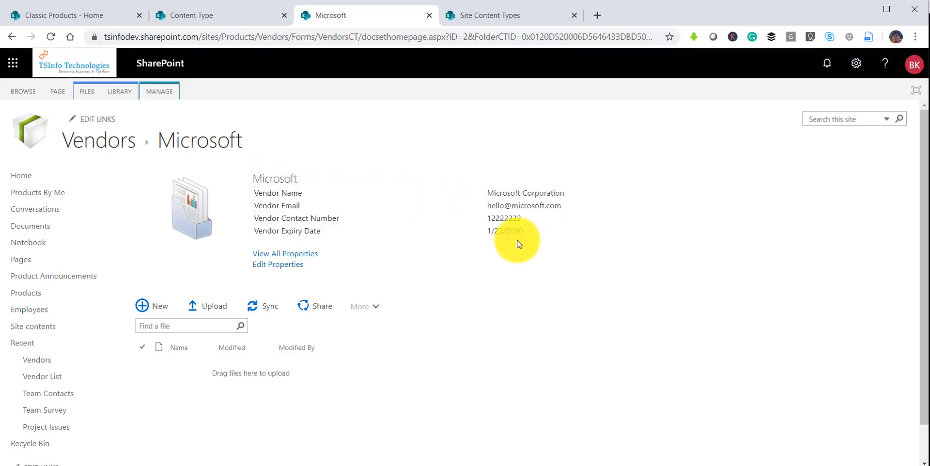
left_click_drag(255, 177, 544, 235)
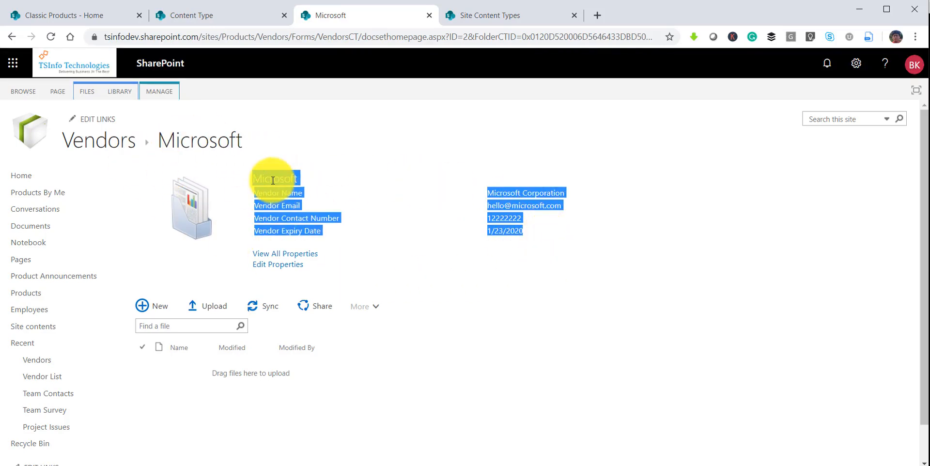
left_click(253, 198)
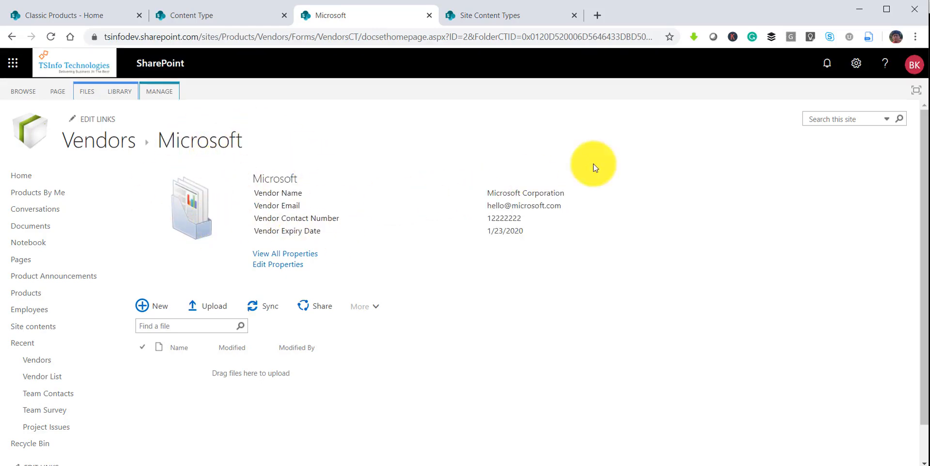
- Put the Microsoft welcome page into edit mode and open the Image web part's properties to review its image link
left_click(849, 68)
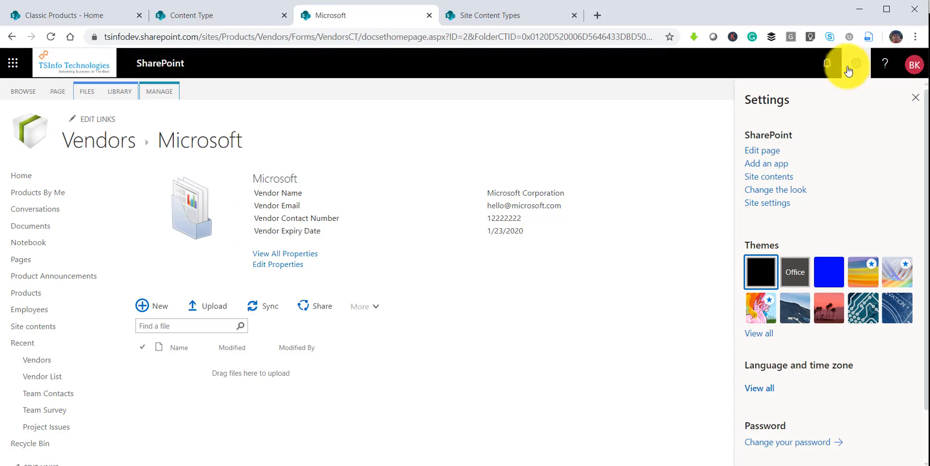
left_click(764, 156)
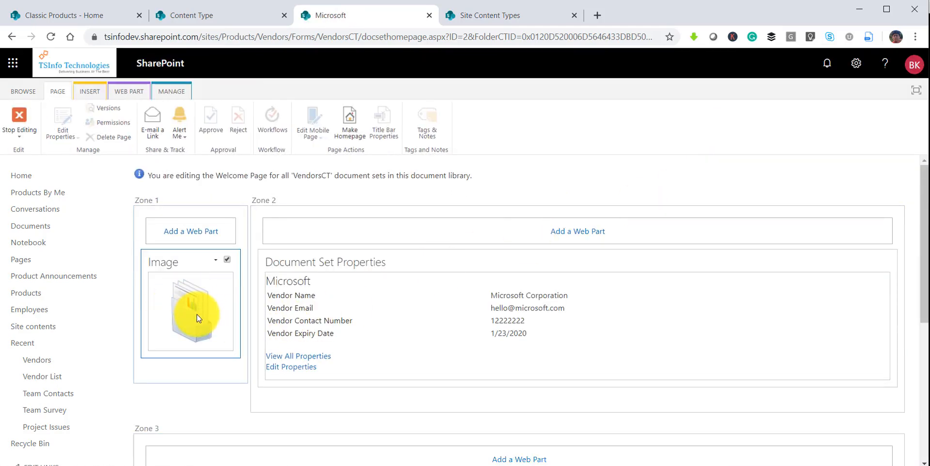
left_click(215, 260)
left_click(188, 342)
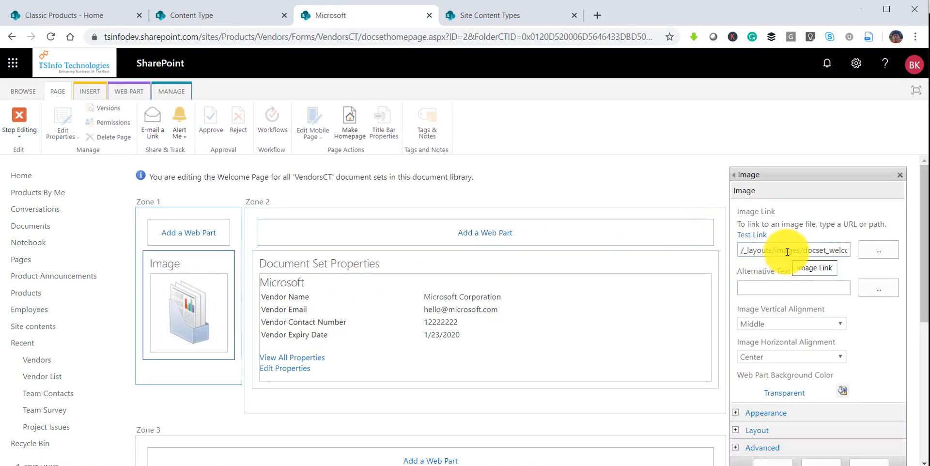
left_click_drag(788, 251, 844, 249)
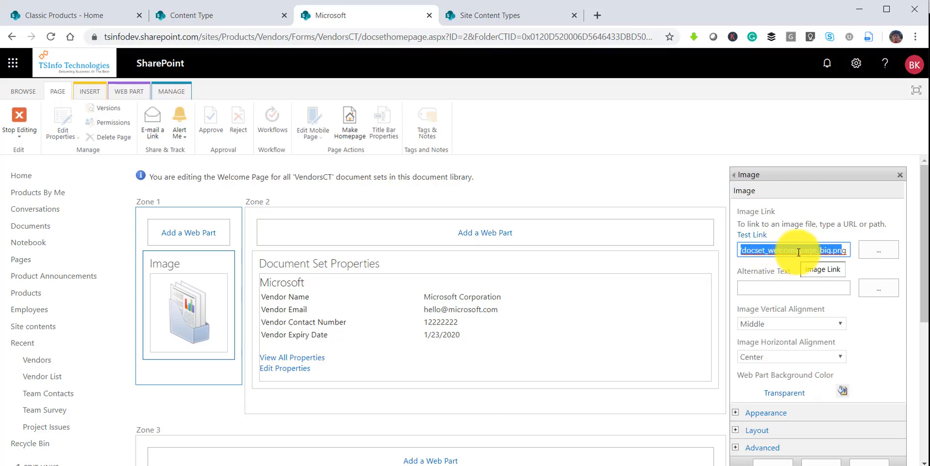
left_click(793, 252)
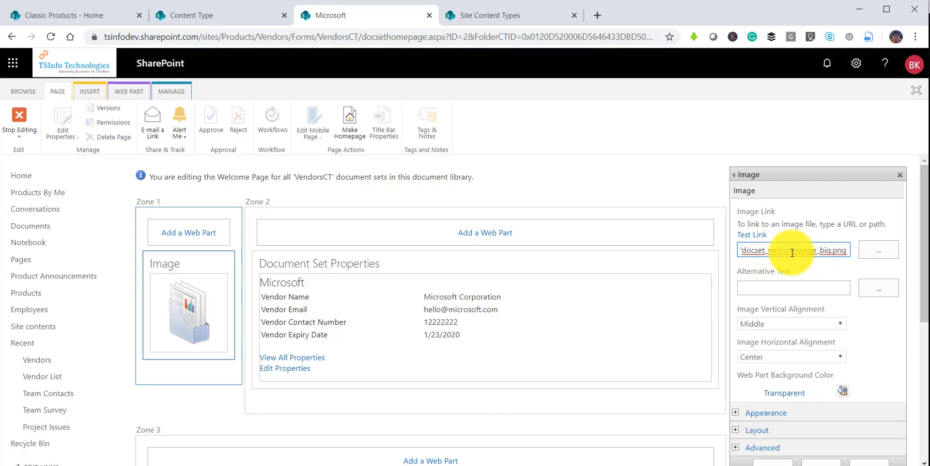
left_click_drag(767, 251, 725, 255)
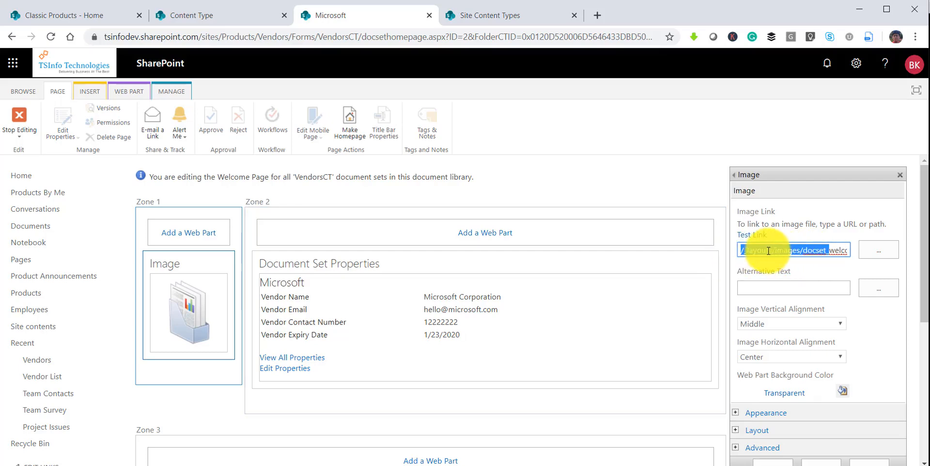
left_click(758, 252)
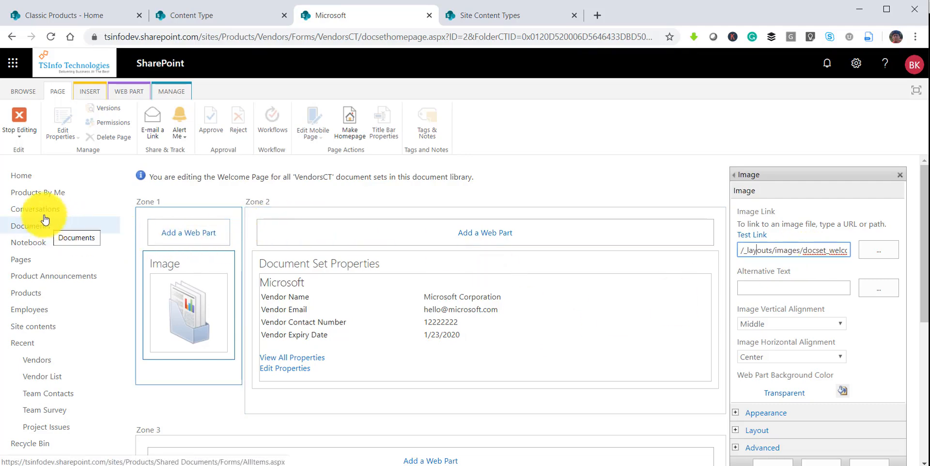
- Open the Products site in a separate browser tab and go to its Site Assets library from the site contents
left_click(26, 182, "ctrl")
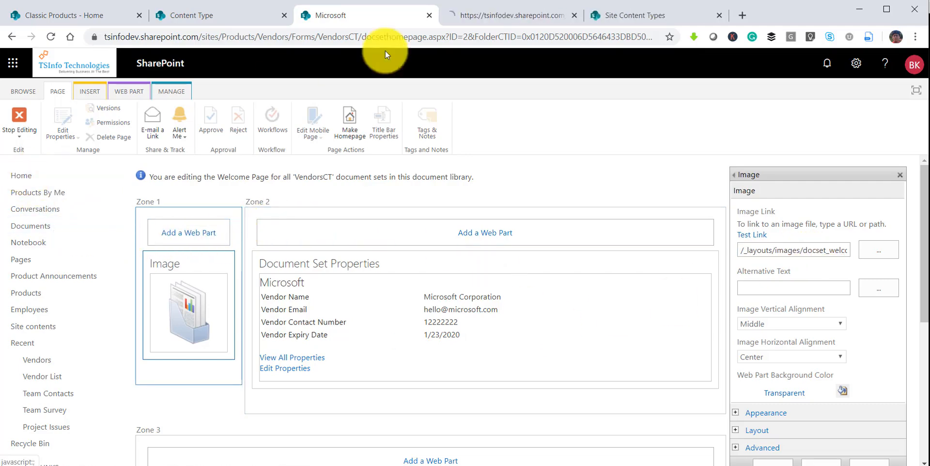
left_click(501, 15)
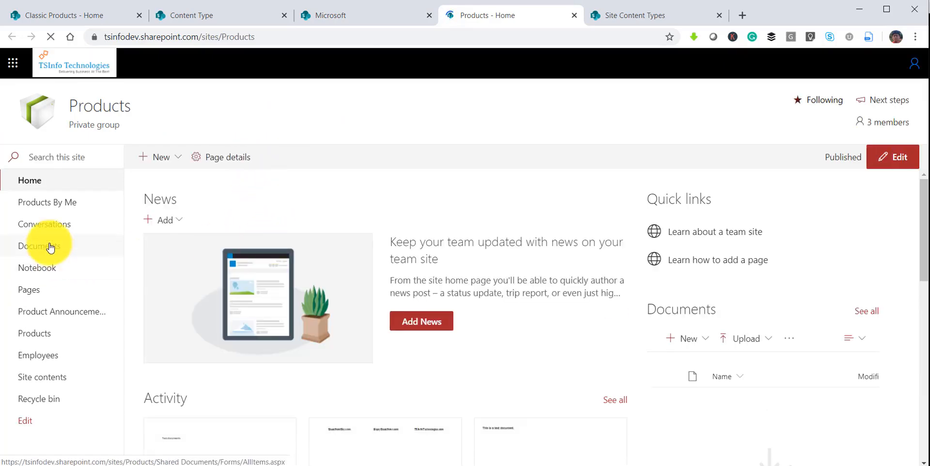
left_click(48, 379)
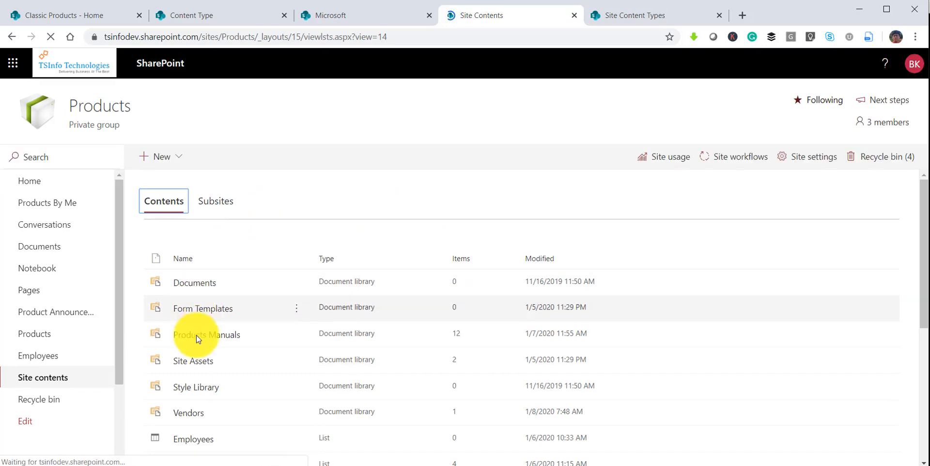
left_click(196, 361)
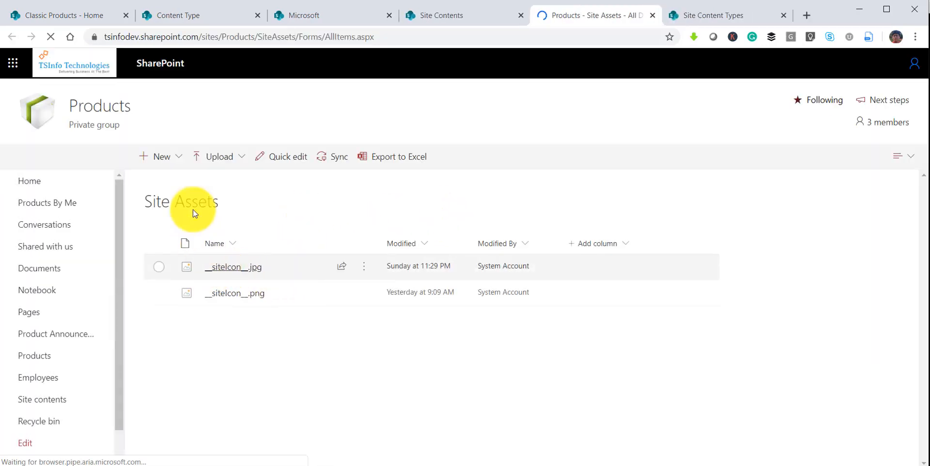
- Upload the Google favicon, Twitter and Microsoft iconfinder PNG files from the Downloads folder to the Site Assets library
left_click(221, 162)
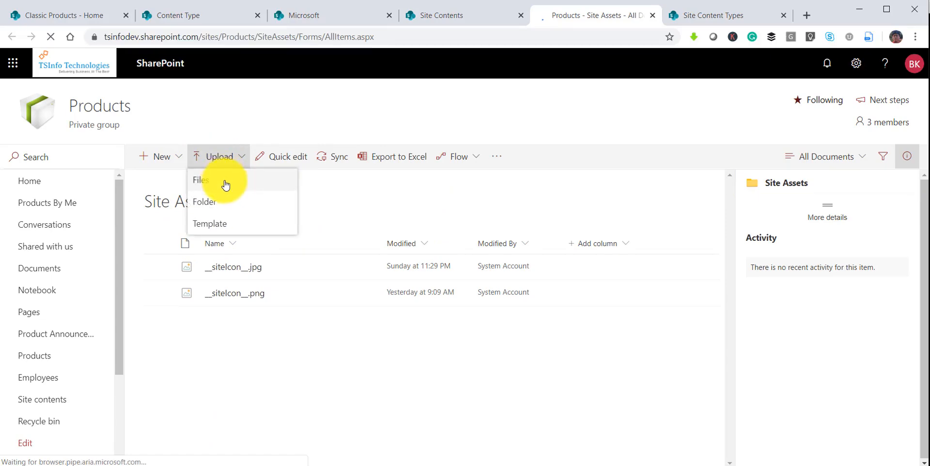
left_click(223, 180)
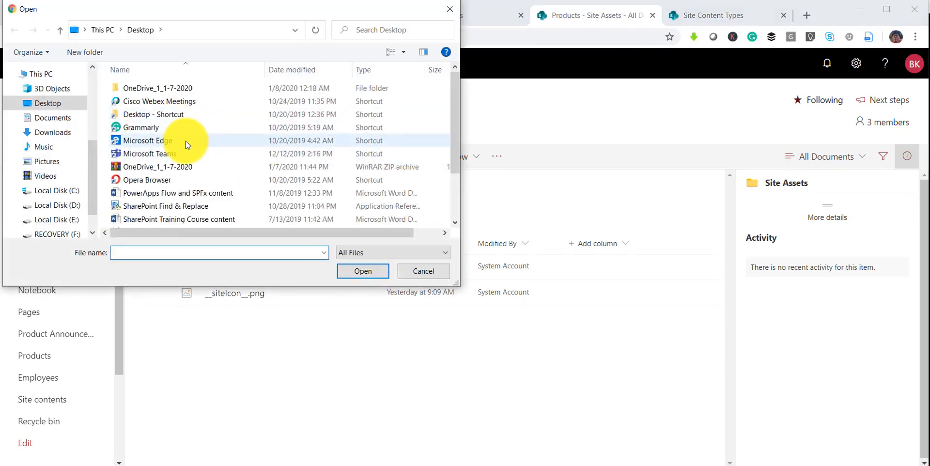
left_click(169, 119)
double_click(170, 118)
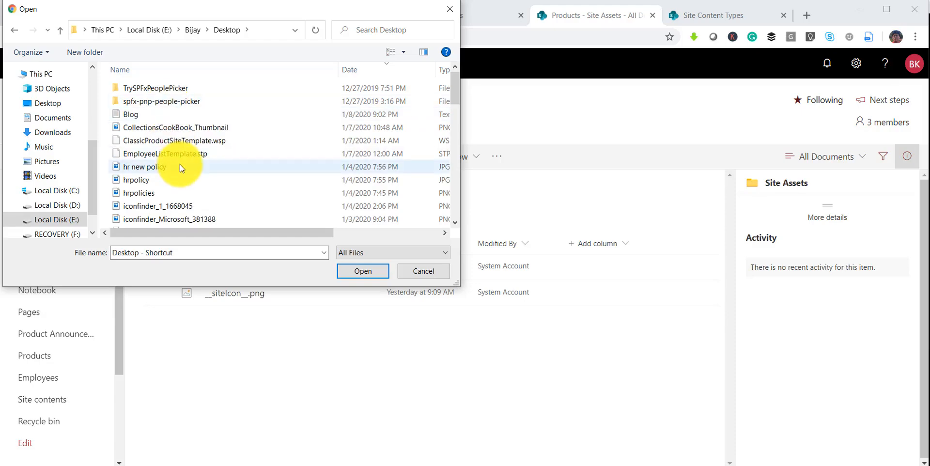
left_click(57, 134)
left_click(174, 103)
left_click(189, 116, "ctrl")
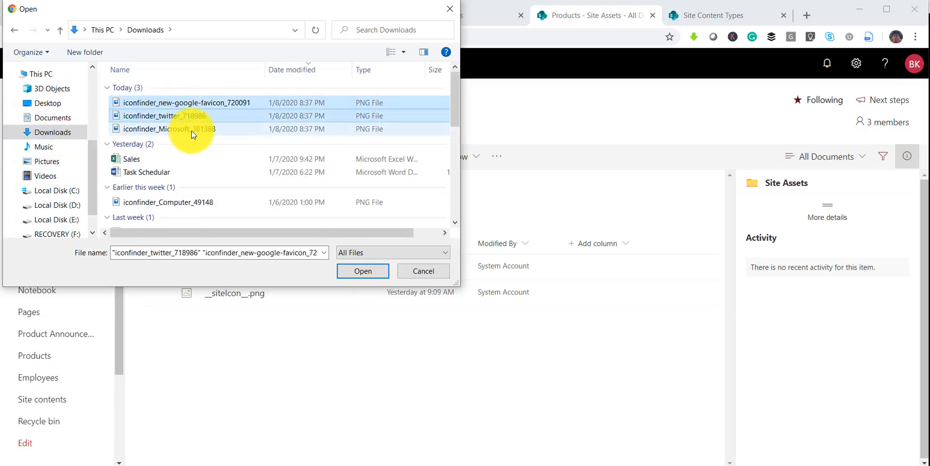
left_click(190, 129, "ctrl")
left_click(341, 271)
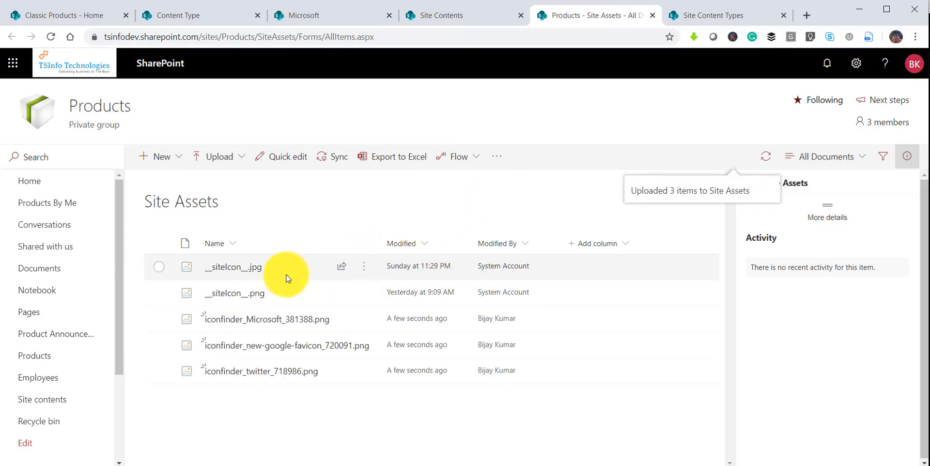
- Switch to the Blog file in Notepad and copy the Site Assets URL of iconfinder_Microsoft_381388.png
mouse_move(364, 272)
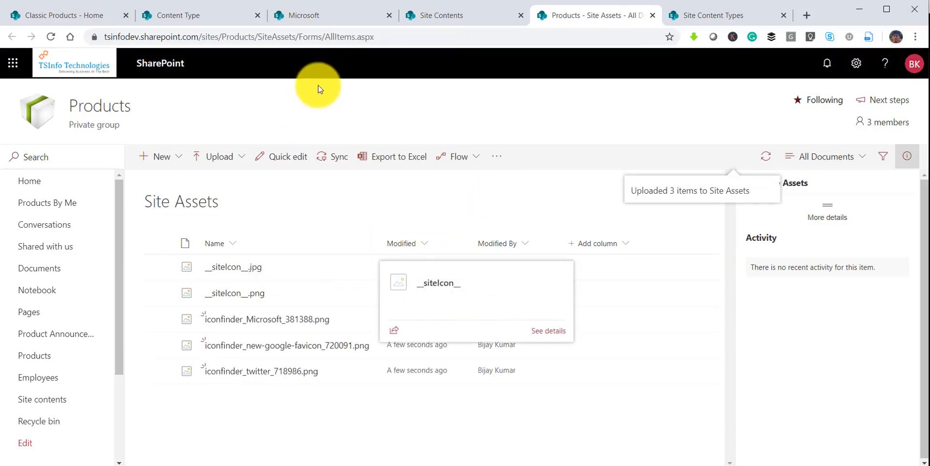
left_click_drag(299, 38, 83, 43)
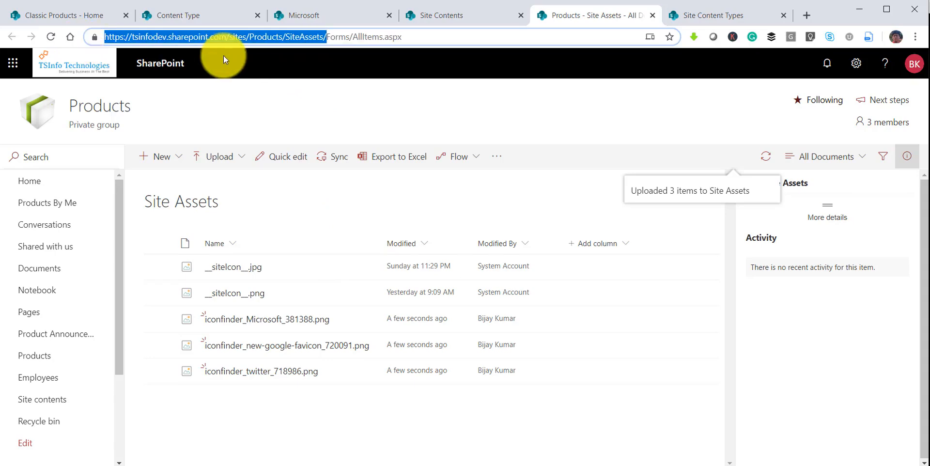
left_click(777, 464)
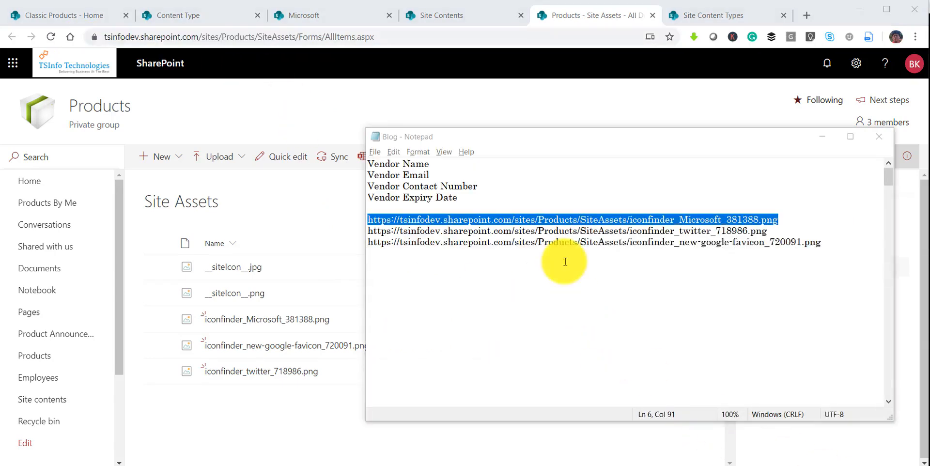
left_click(788, 119)
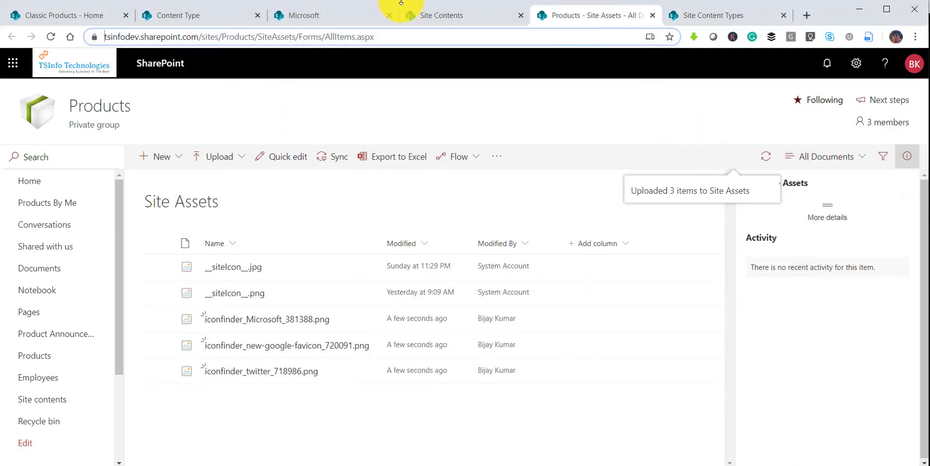
- Set the welcome page's image link to the copied iconfinder_Microsoft_381388.png URL, apply it and stop editing the page
left_click(430, 13)
left_click(365, 15)
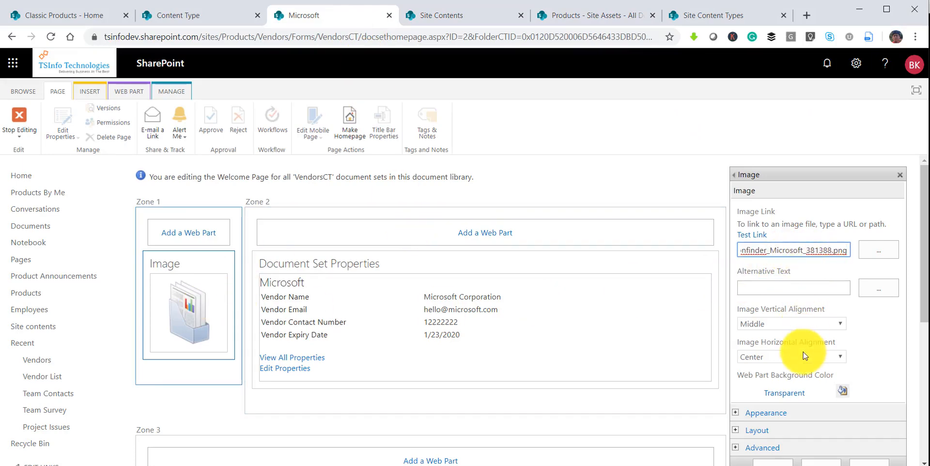
scroll(819, 383, "down", 4)
left_click(779, 287)
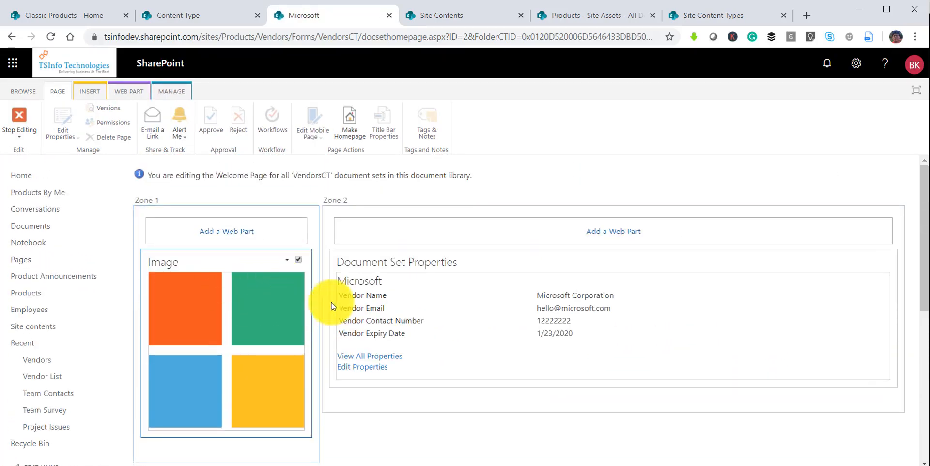
left_click(37, 129)
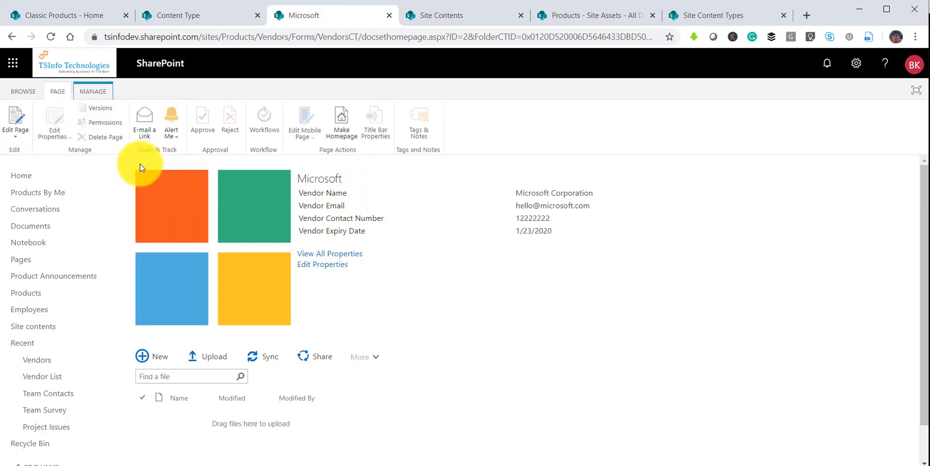
left_click(23, 91)
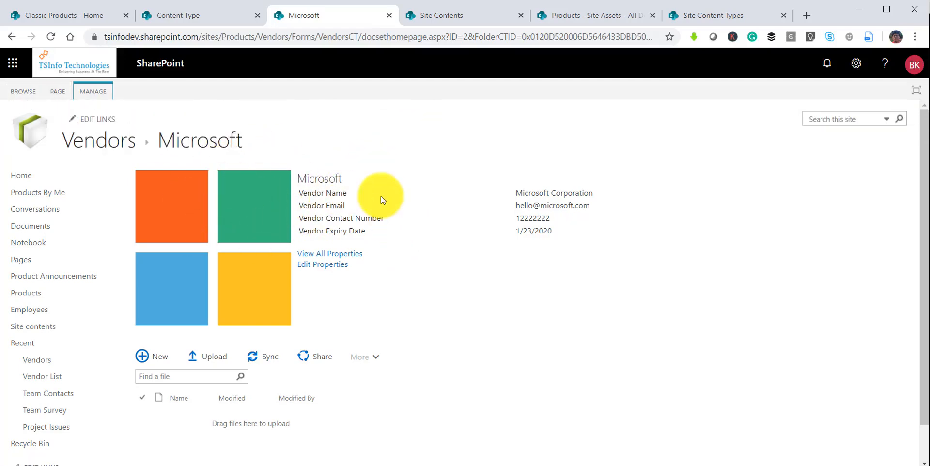
- Upload vendor aggreement.docx from the Desktop to the Microsoft document set and save it with the prefilled vendor properties
left_click(214, 357)
left_click(440, 182)
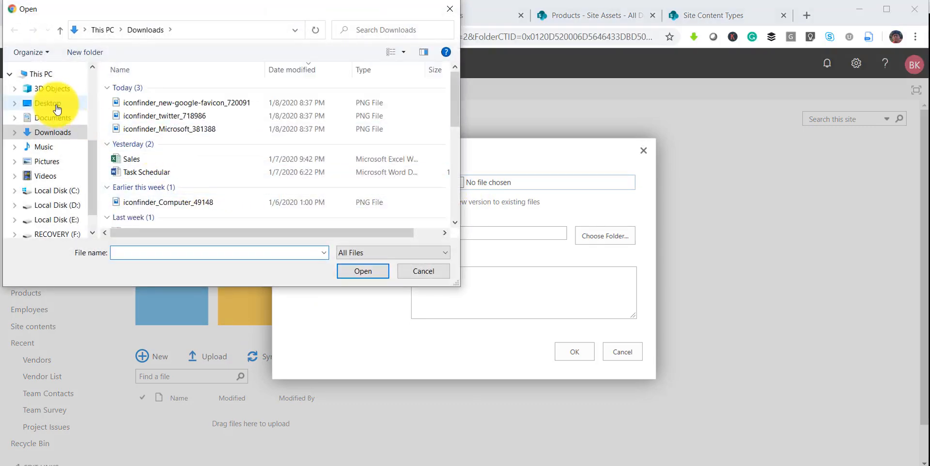
left_click(57, 107)
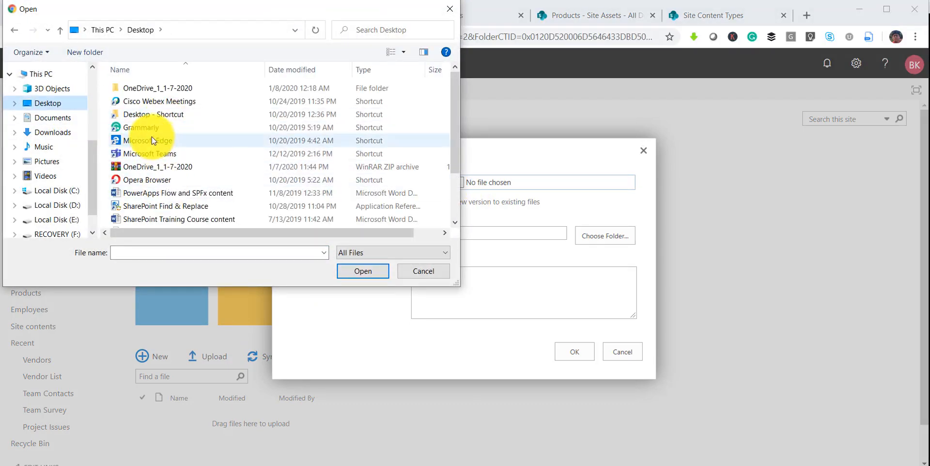
scroll(165, 170, "down", 2)
left_click(160, 182)
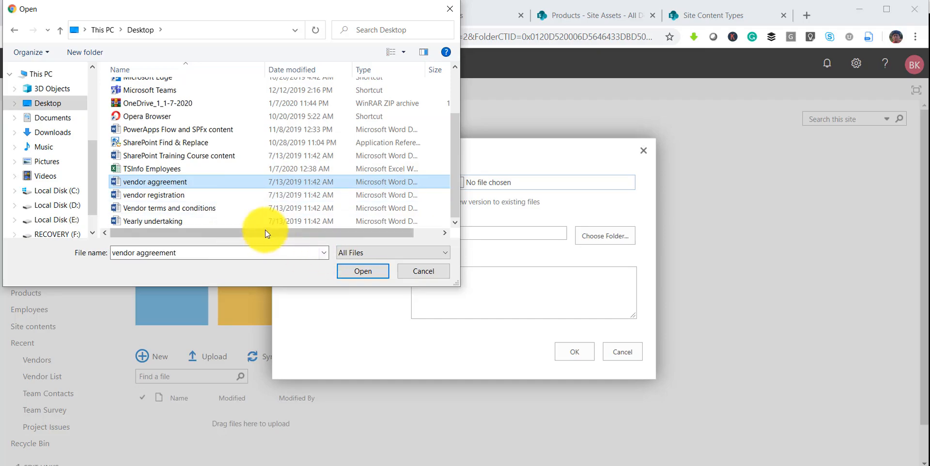
left_click(363, 271)
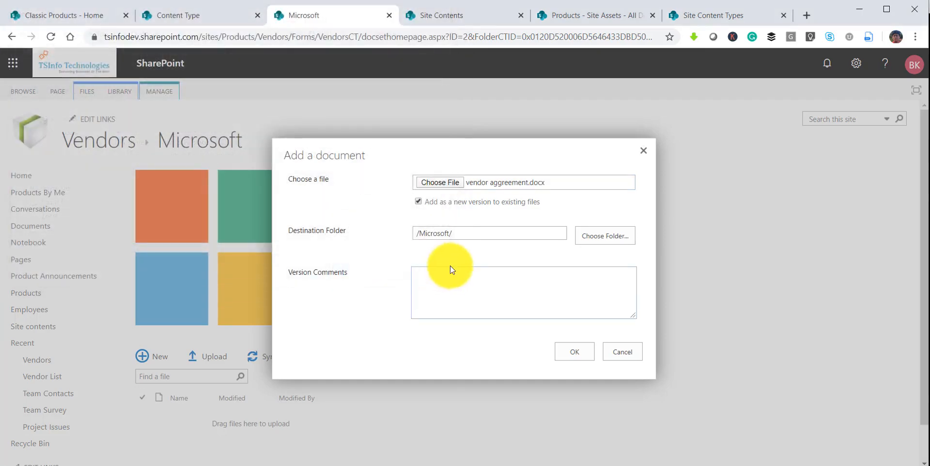
left_click(561, 350)
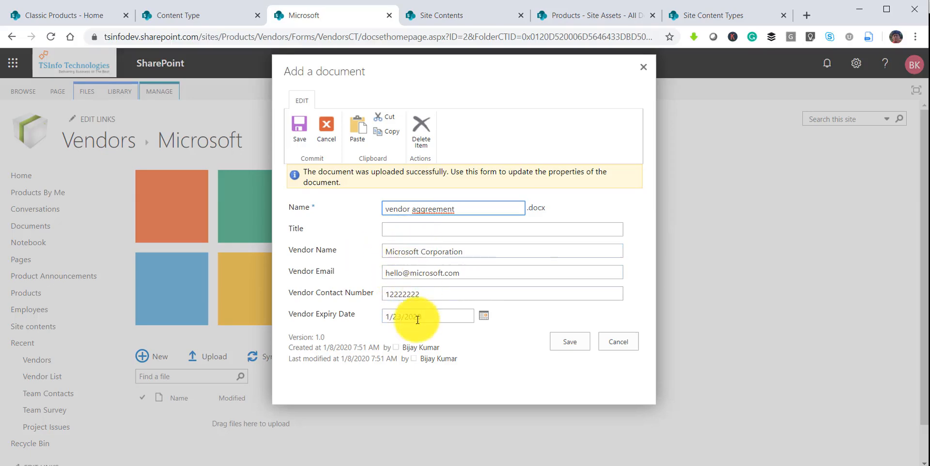
left_click(560, 342)
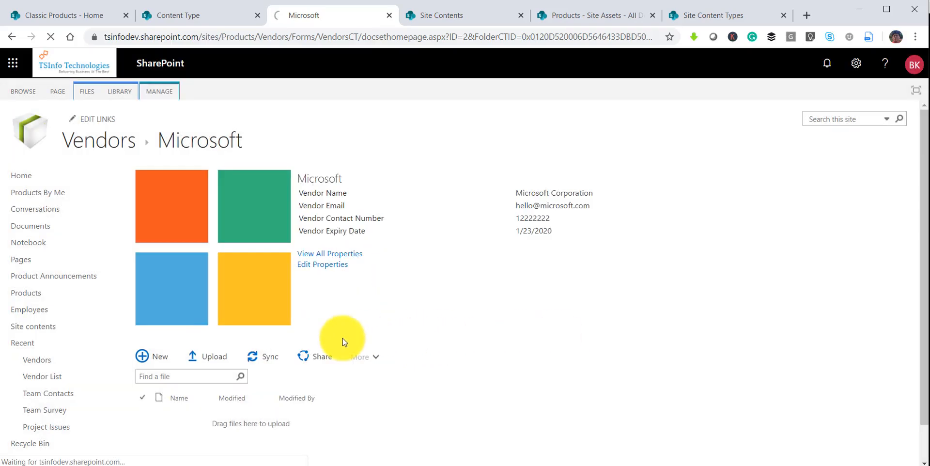
- Upload vendor registration.docx from the Desktop to the Microsoft document set and save it with the prefilled vendor properties
scroll(242, 349, "down", 1)
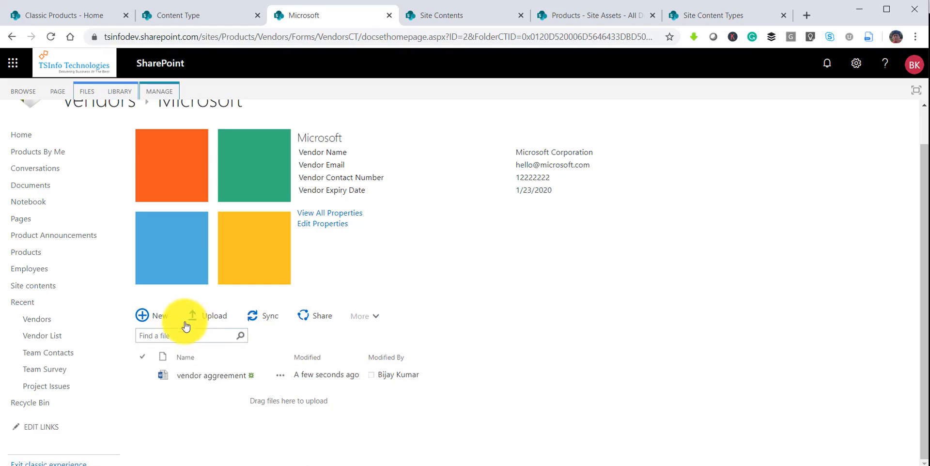
left_click(227, 318)
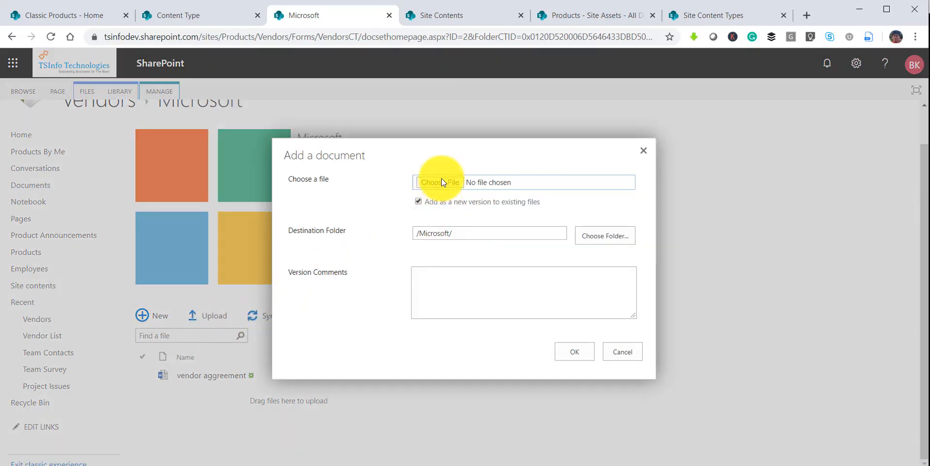
left_click(440, 183)
left_click(166, 154)
scroll(174, 201, "down", 1)
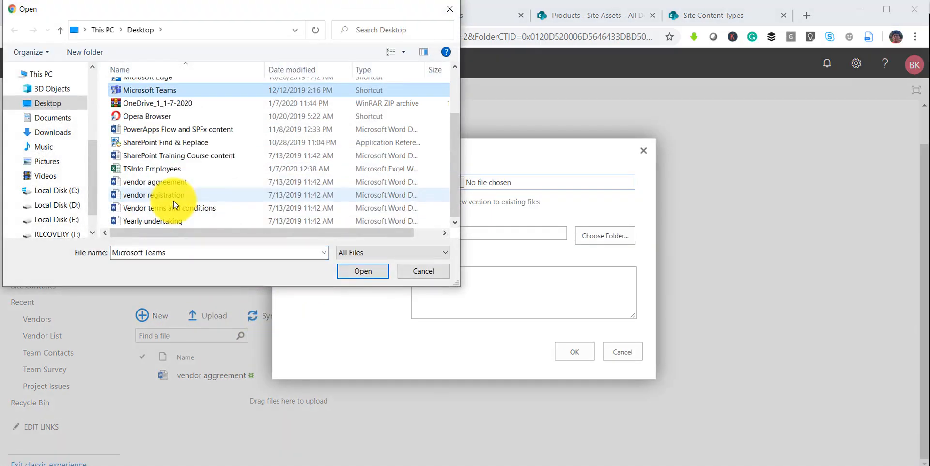
left_click(172, 184)
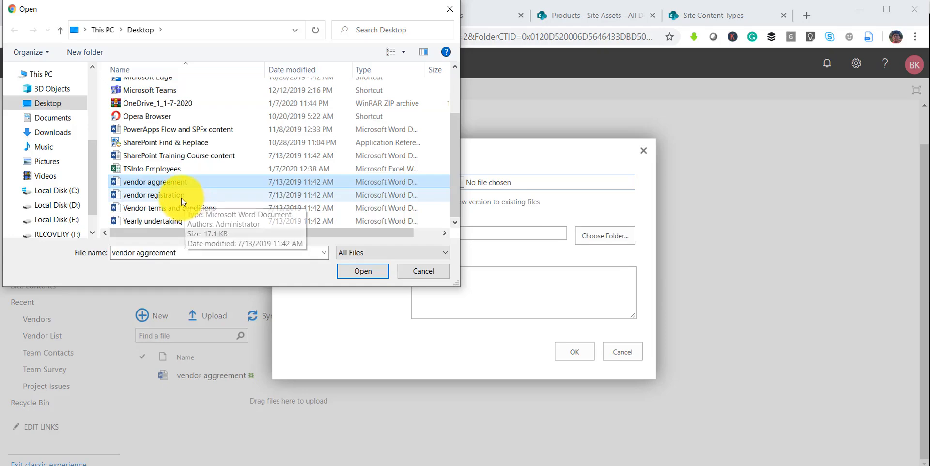
left_click(182, 198)
left_click(365, 273)
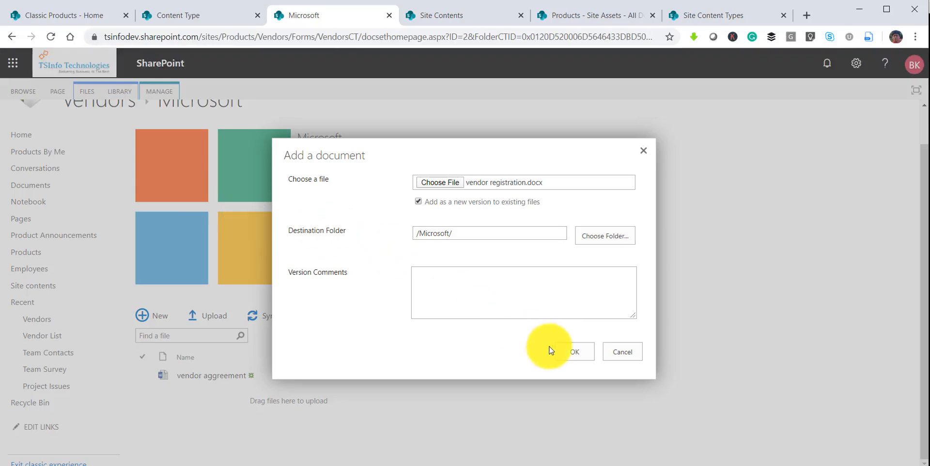
left_click(569, 351)
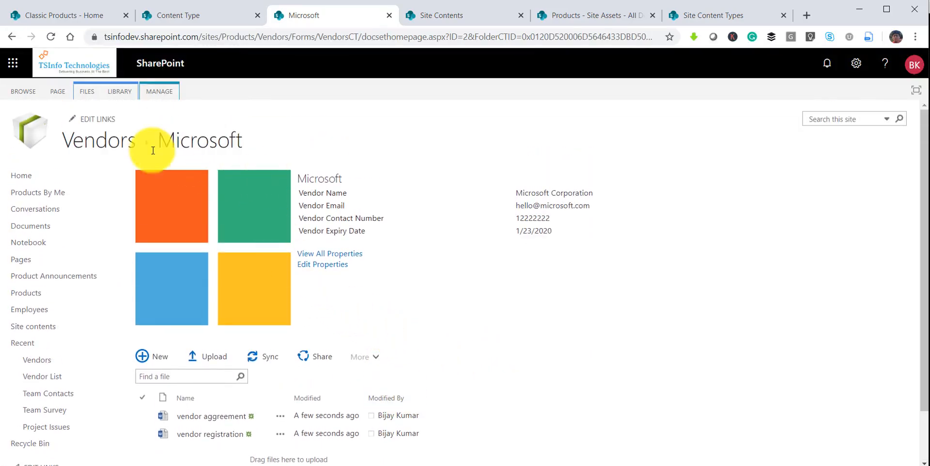
- Start a new VendorsCT document set in the Vendors library, using Google as both its name and its vendor name
left_click(111, 145)
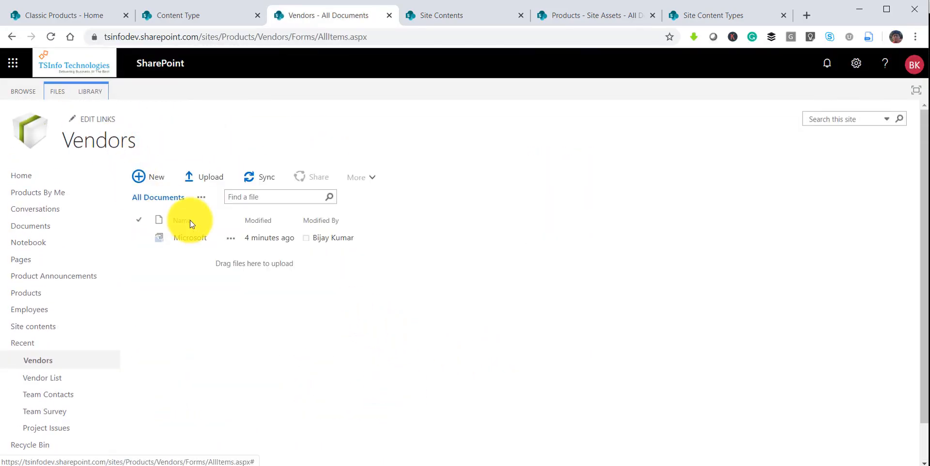
left_click(59, 92)
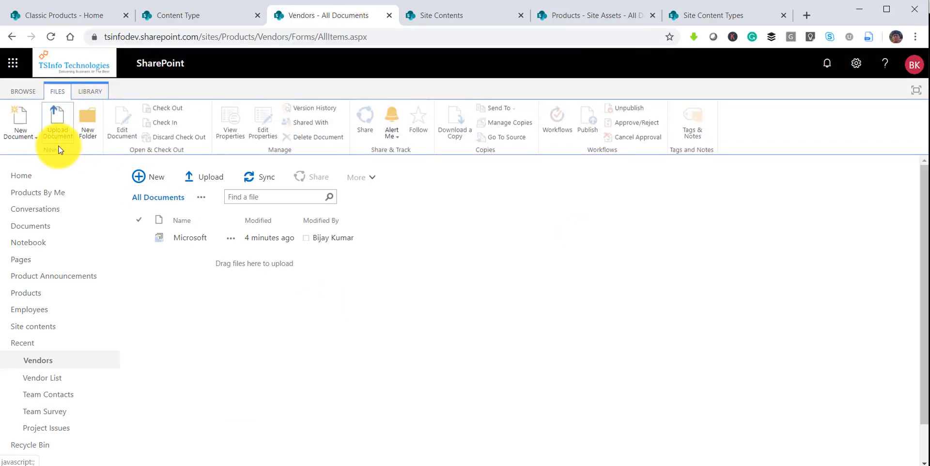
left_click(35, 137)
left_click(51, 176)
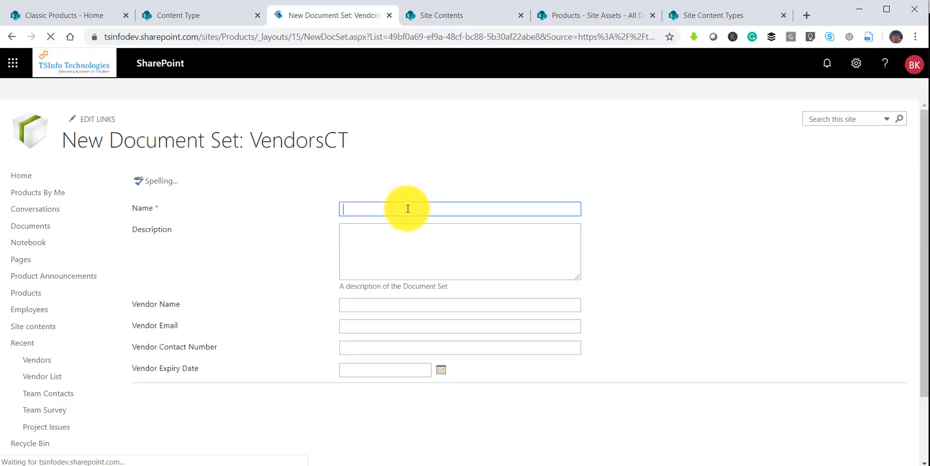
type("Google")
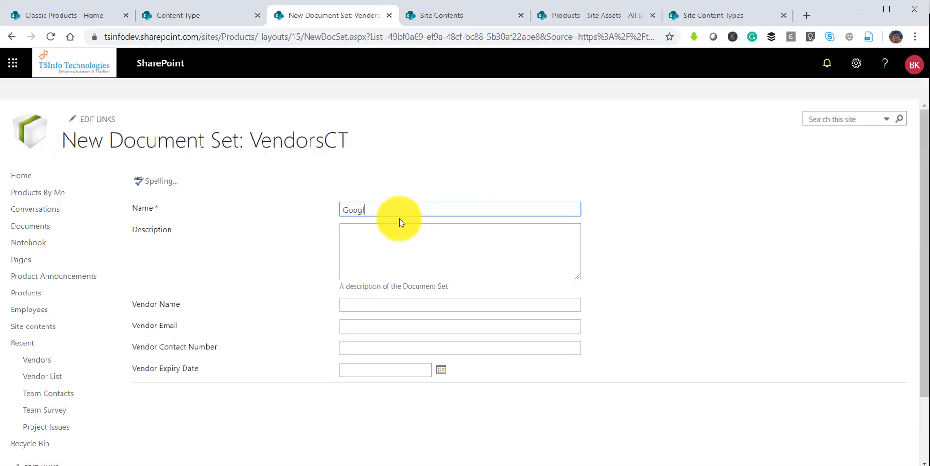
double_click(379, 209)
key("ctrl+c")
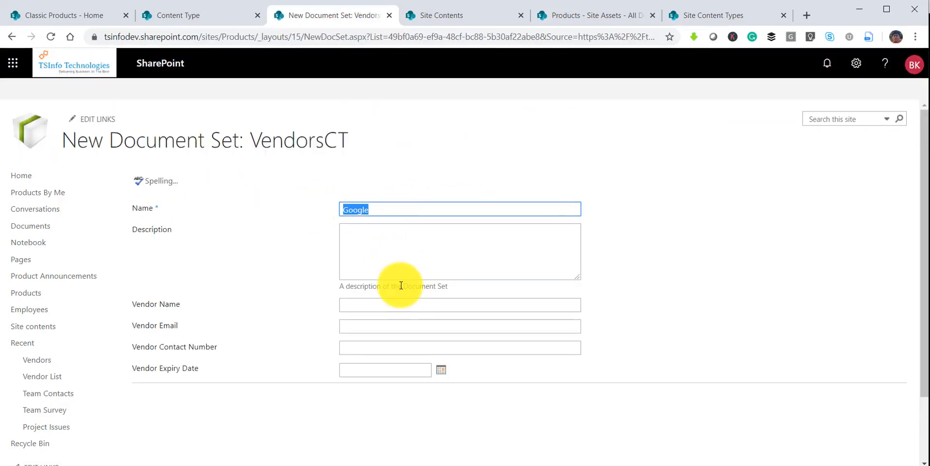
left_click(402, 305)
key("ctrl+v")
- Fill in the vendor's email and contact number, set the vendor expiry date to 1/25/2020 and save the document set
left_click(392, 326)
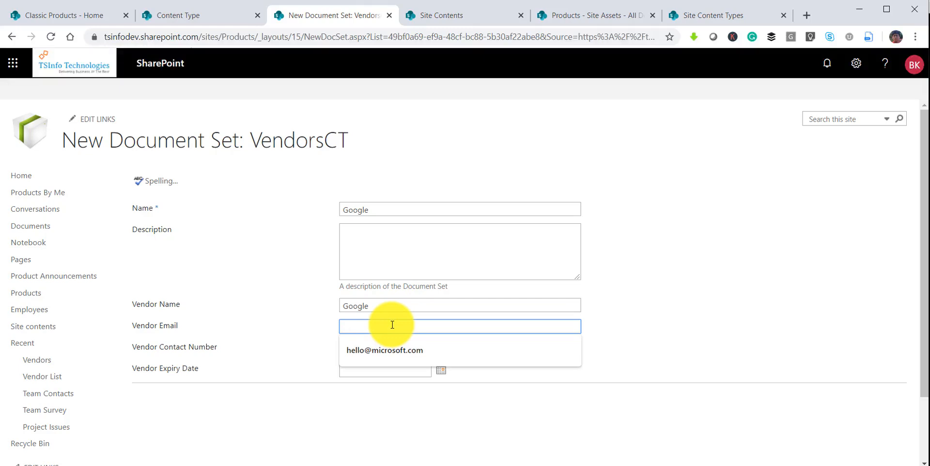
left_click(384, 350)
double_click(388, 327)
key("ctrl+v")
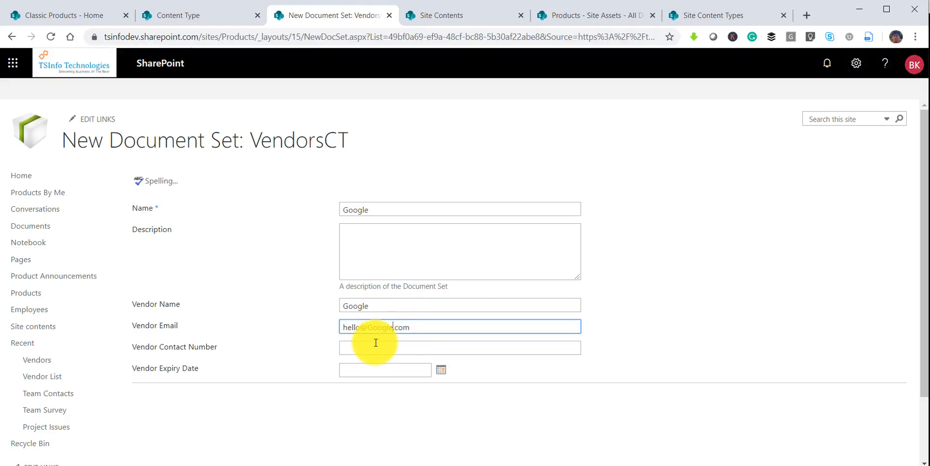
left_click(393, 347)
type("2222")
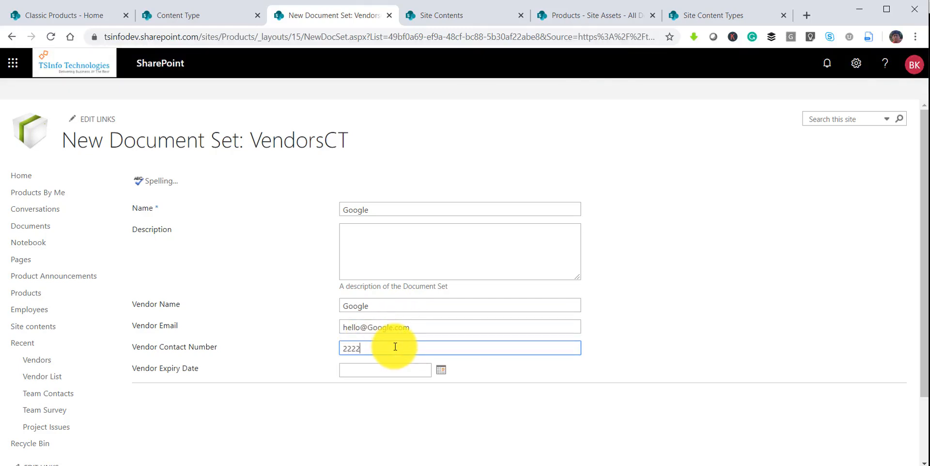
type("22333")
left_click(440, 370)
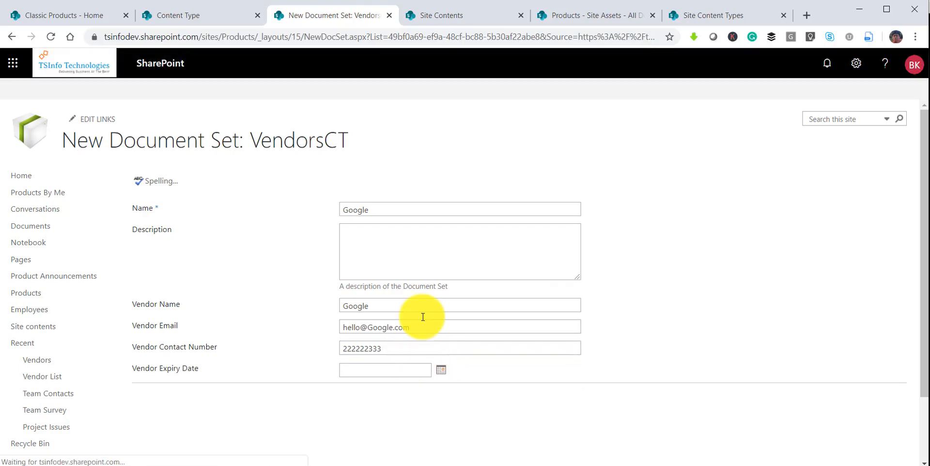
left_click(440, 457)
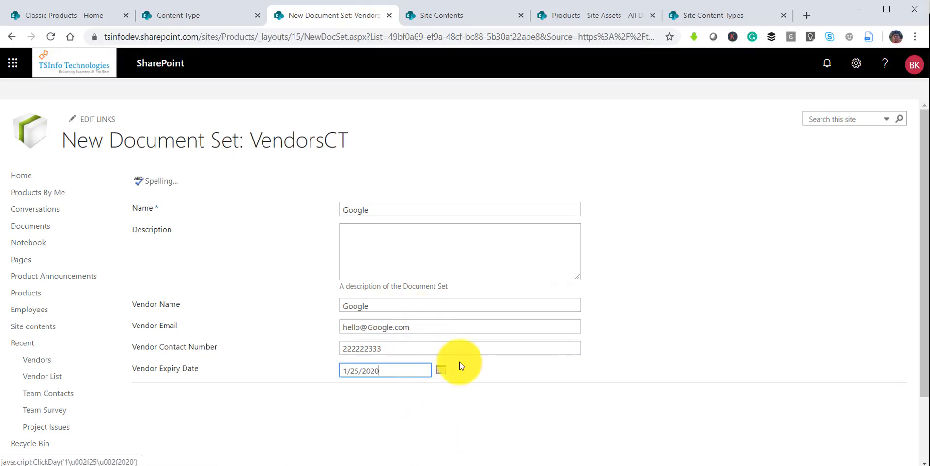
scroll(581, 354, "down", 2)
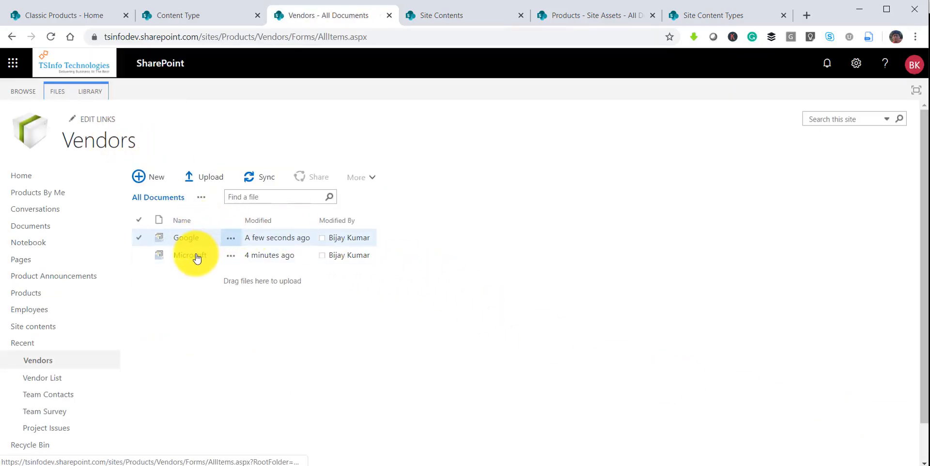
- Open the Google document set's welcome page for editing and copy the iconfinder_new-google-favicon_720091.png URL from the Blog file in Notepad
left_click(187, 238)
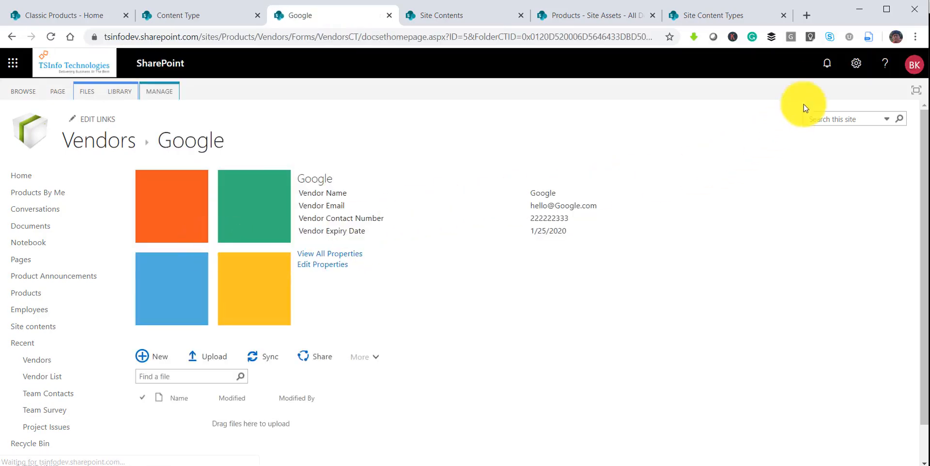
left_click(859, 66)
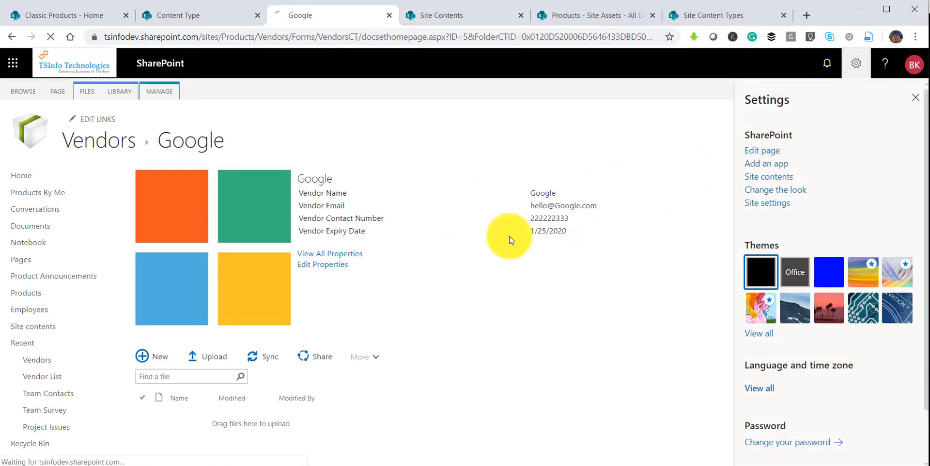
left_click(377, 465)
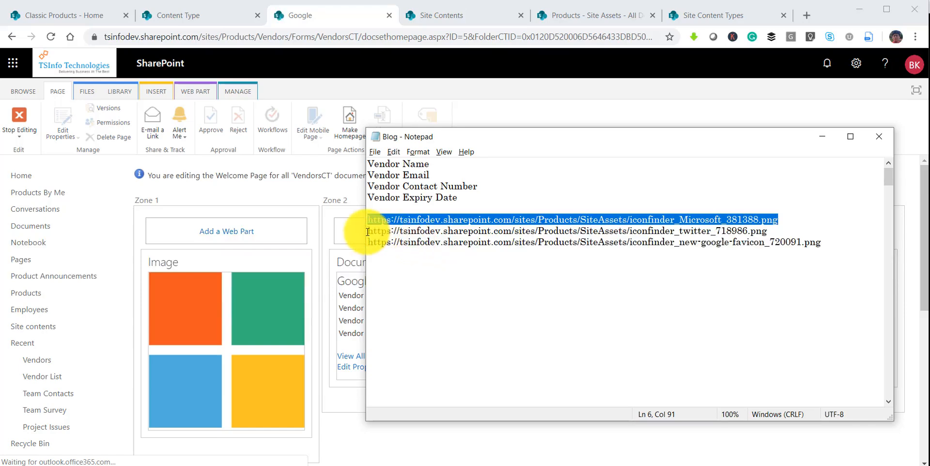
left_click(372, 231)
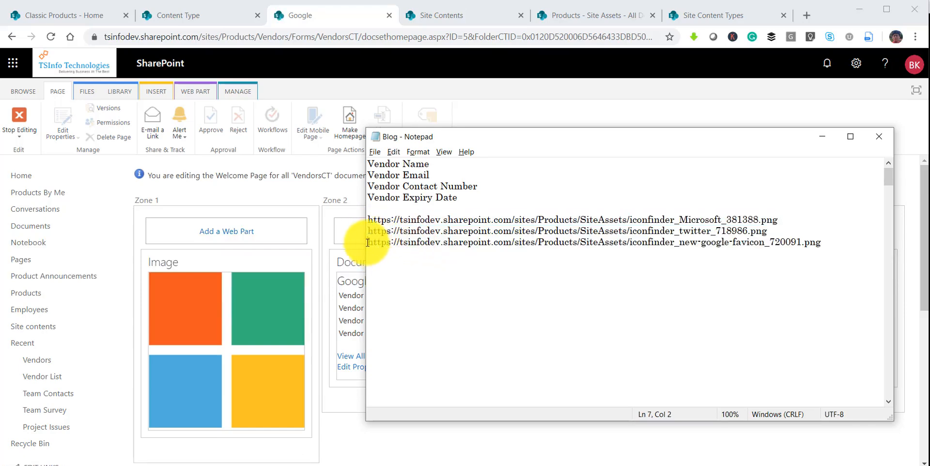
left_click_drag(368, 242, 848, 243)
left_click(823, 137)
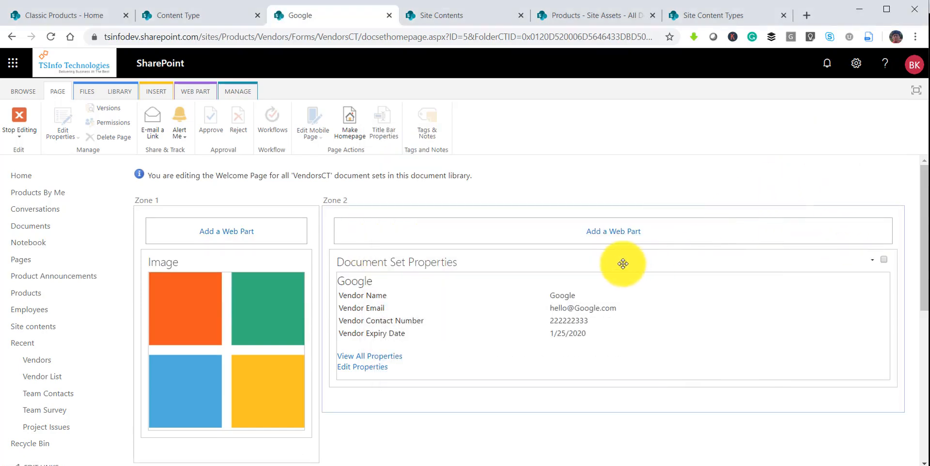
- Set the Image web part's link to the copied Google favicon URL, apply it and stop editing the welcome page
left_click(287, 262)
left_click(291, 336)
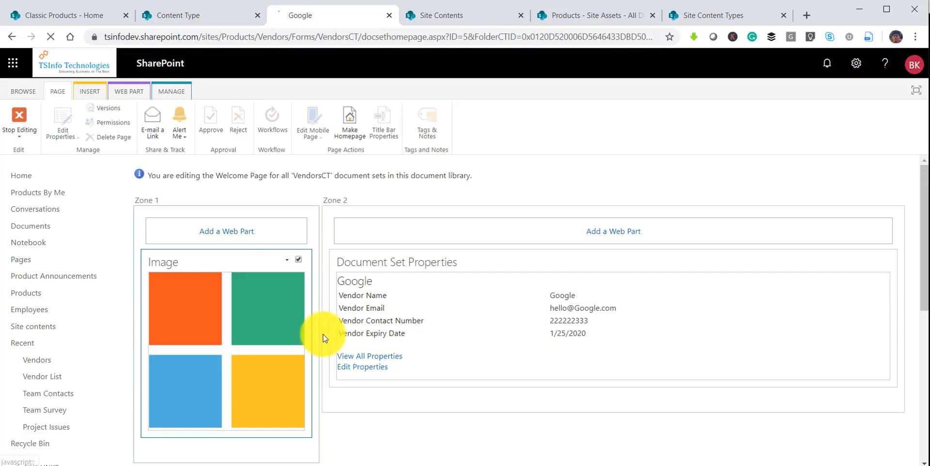
triple_click(799, 250)
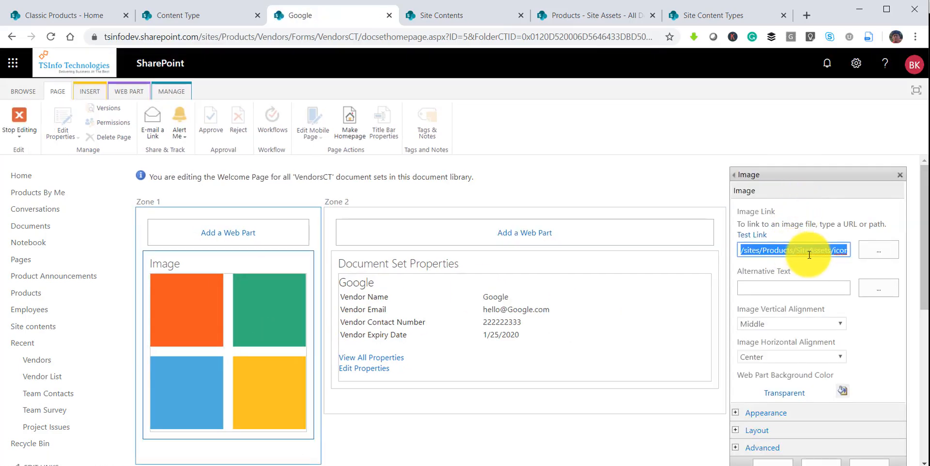
key("ctrl+v")
left_click(784, 462)
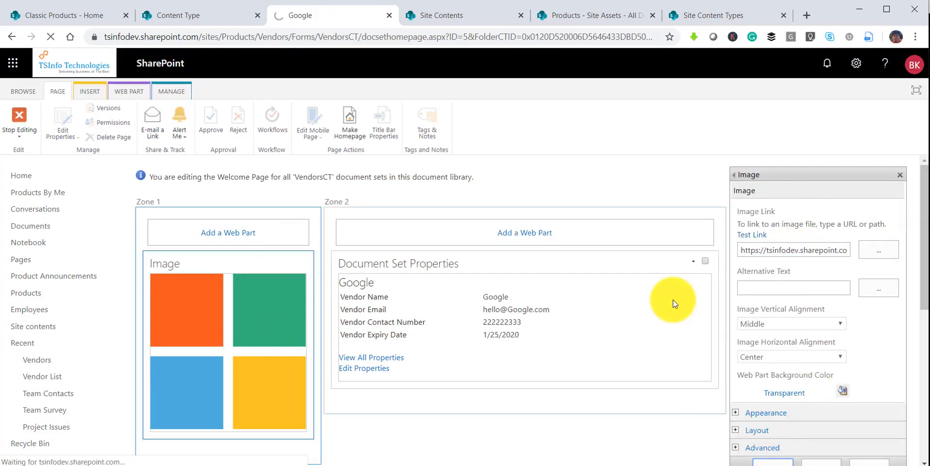
scroll(357, 328, "down", 4)
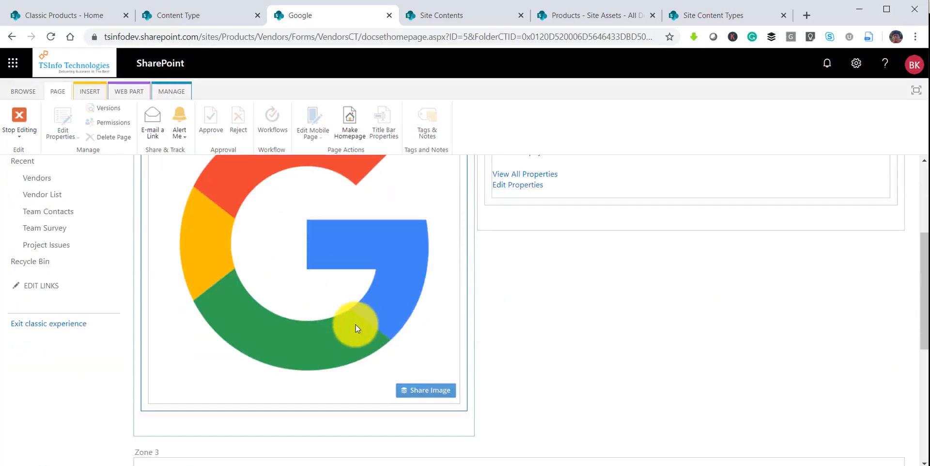
scroll(357, 329, "up", 3)
left_click(38, 130)
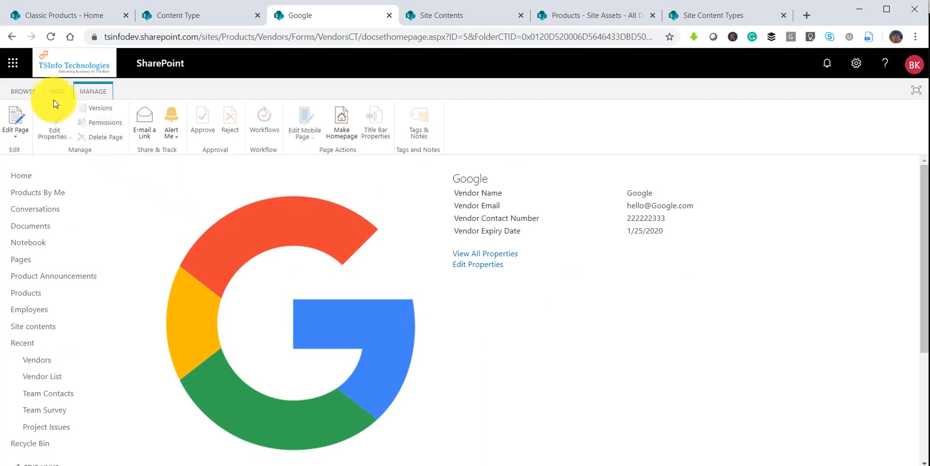
left_click(22, 91)
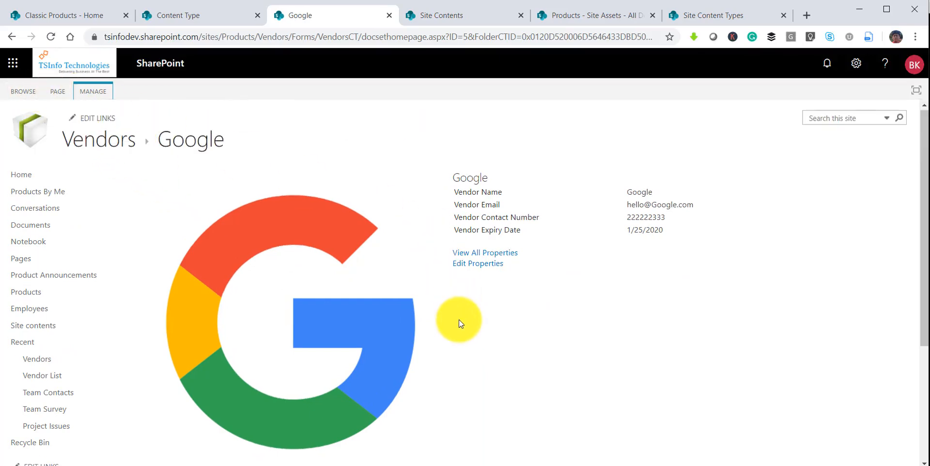
- Review the Google document set's image, vendor properties and document list, and return to the Vendors library
scroll(458, 318, "down", 3)
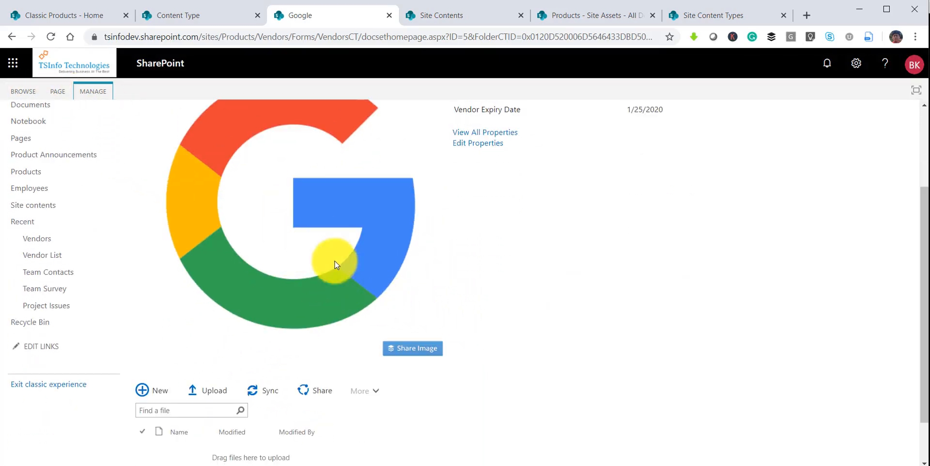
scroll(335, 264, "up", 3)
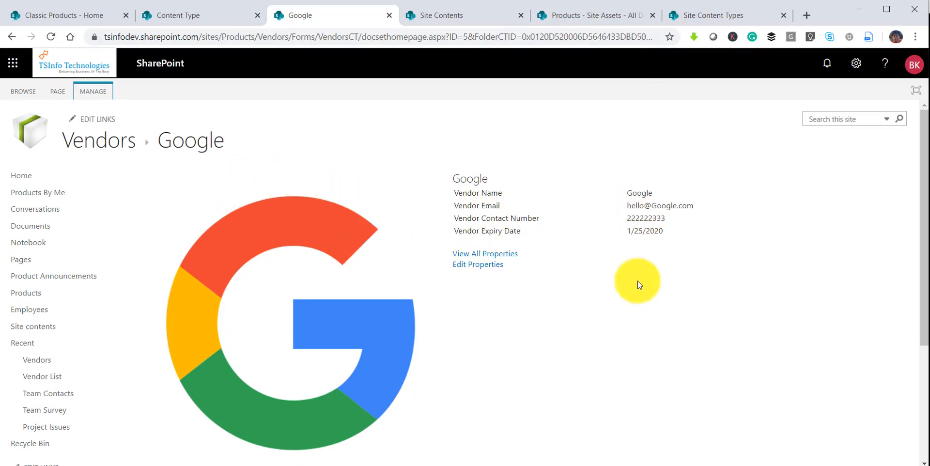
scroll(633, 300, "down", 4)
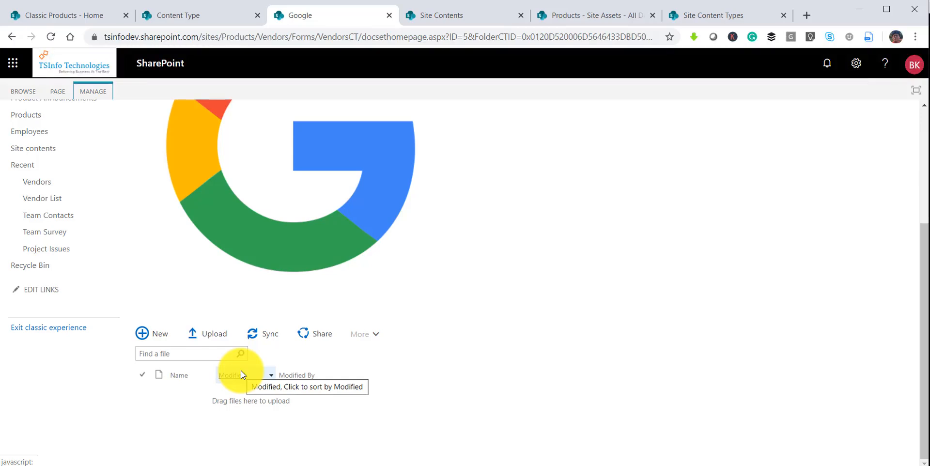
scroll(172, 208, "up", 4)
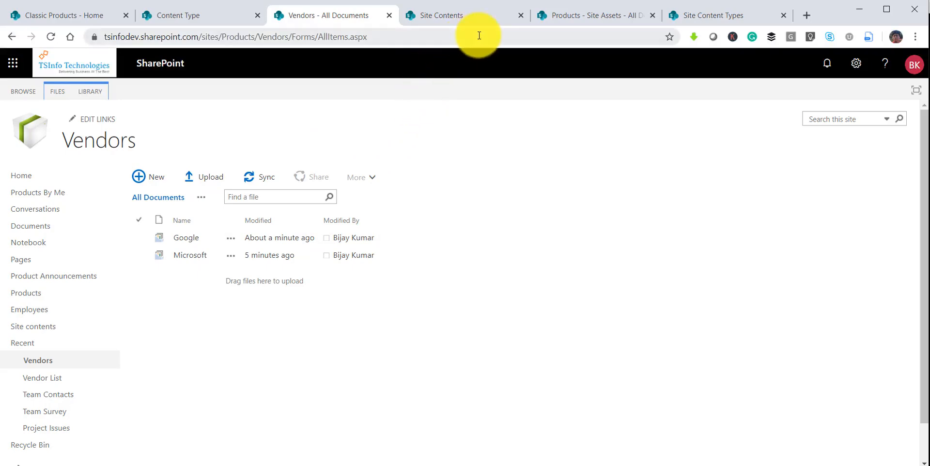
- Review the Site Assets images and the VendorsCT content type's settings and columns, and return to the Vendors library through Site Settings
left_click(581, 17)
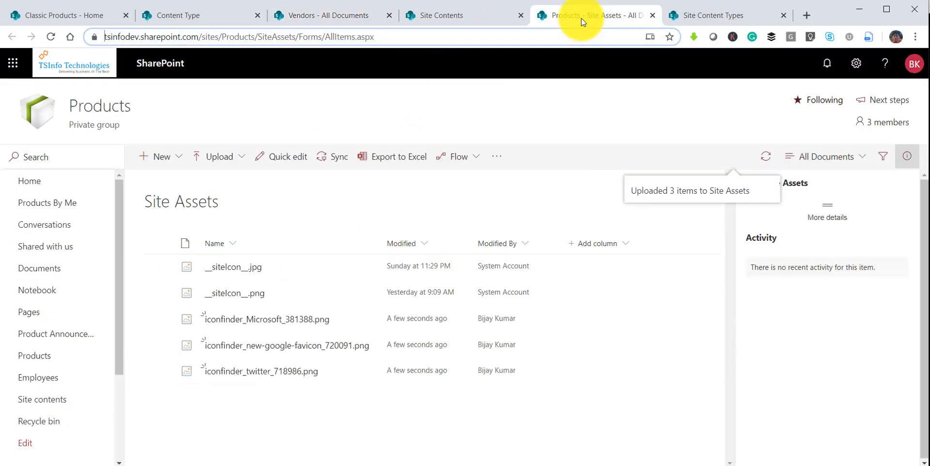
left_click(705, 17)
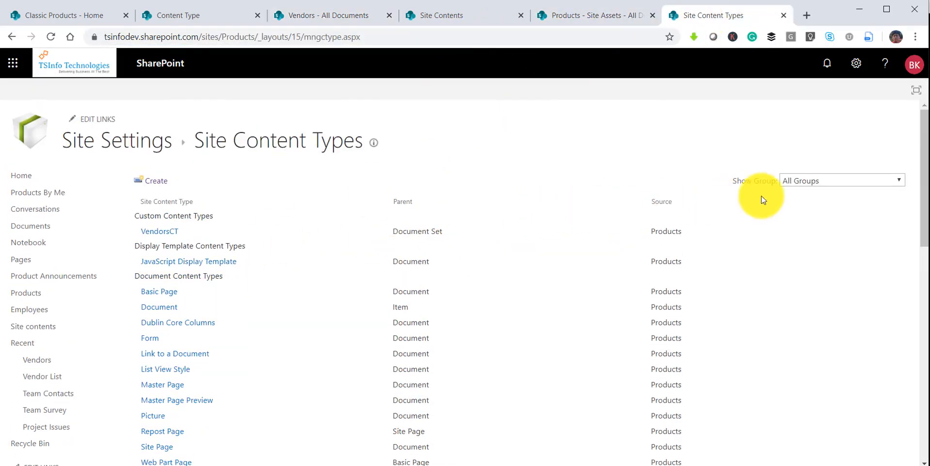
left_click(163, 231)
scroll(180, 318, "down", 3)
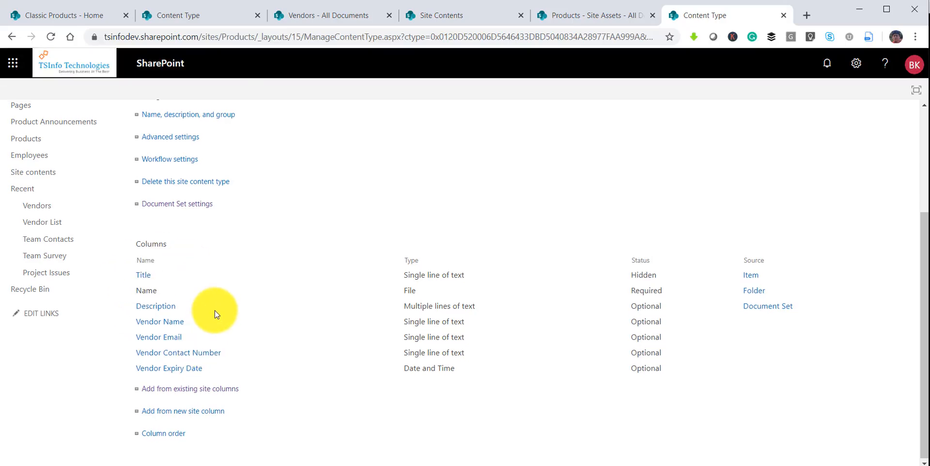
scroll(214, 310, "up", 3)
left_click(183, 149)
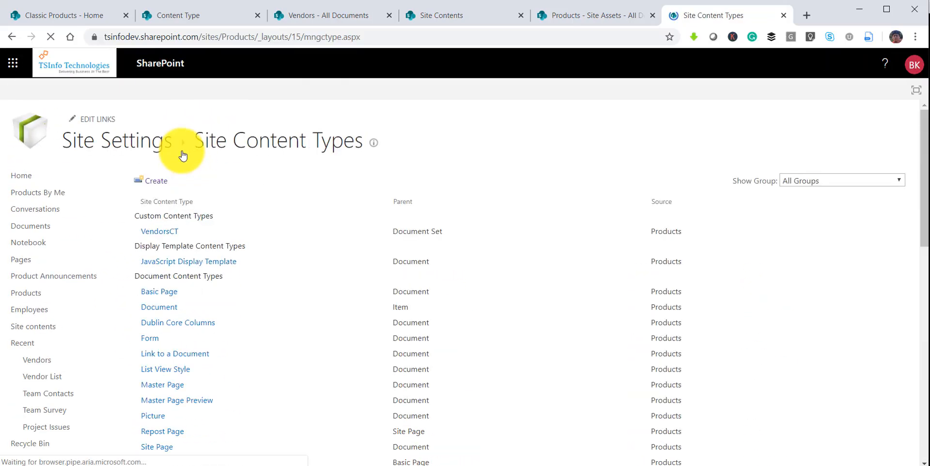
left_click(162, 145)
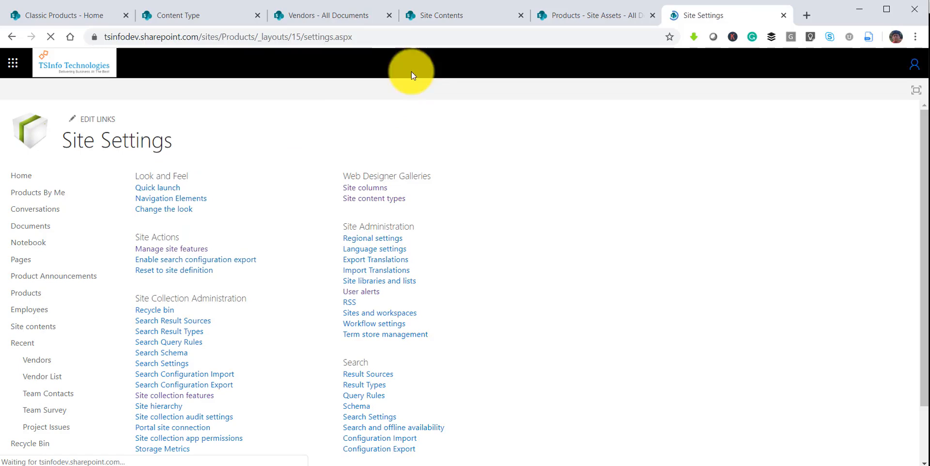
left_click(357, 20)
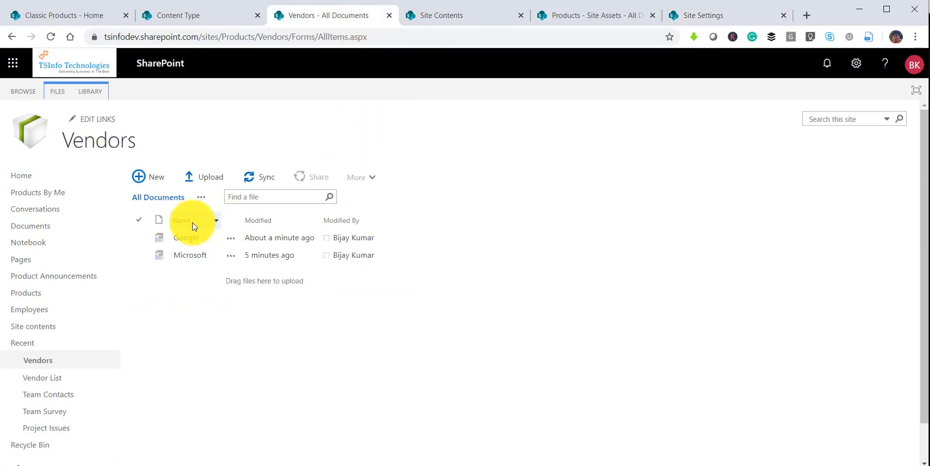